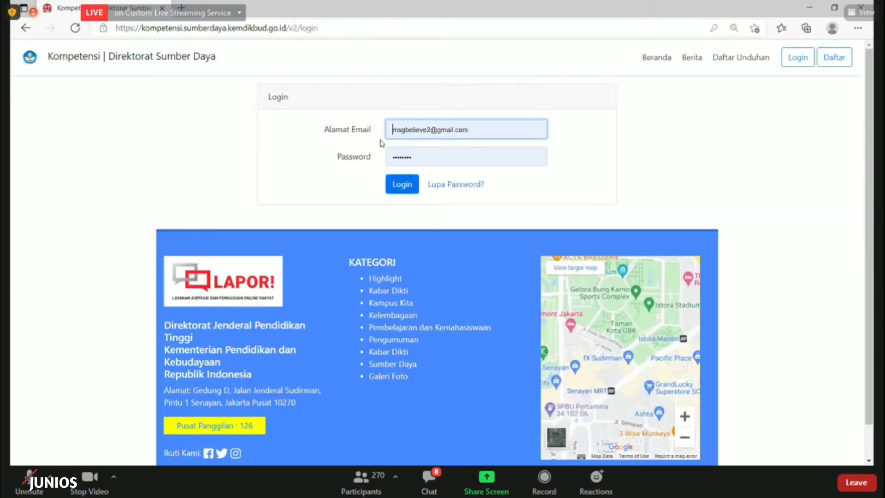
# Log in to the portal and open Pelaksanaan > Penawaran Program to list offered program periods
pyautogui.click(398, 193)
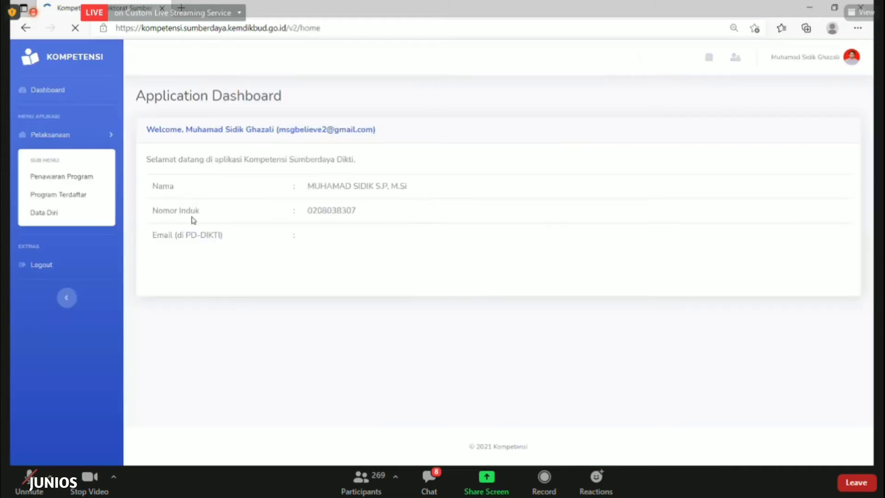
pyautogui.click(130, 267)
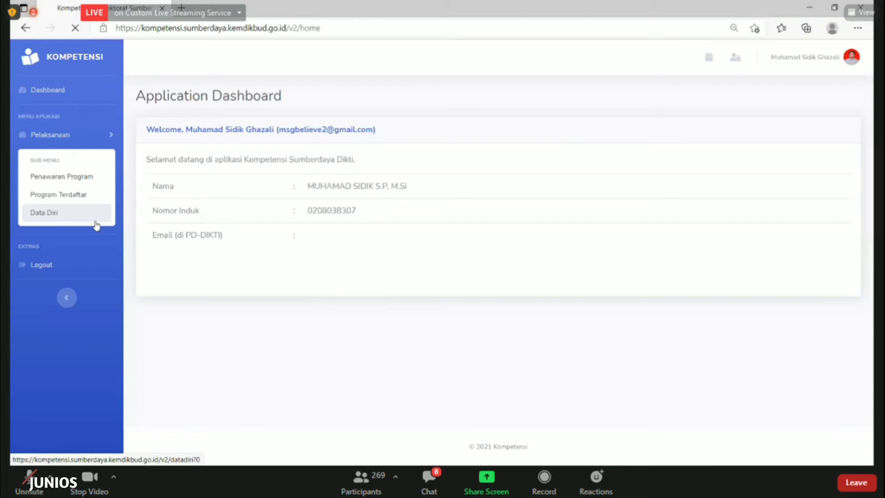
pyautogui.click(93, 182)
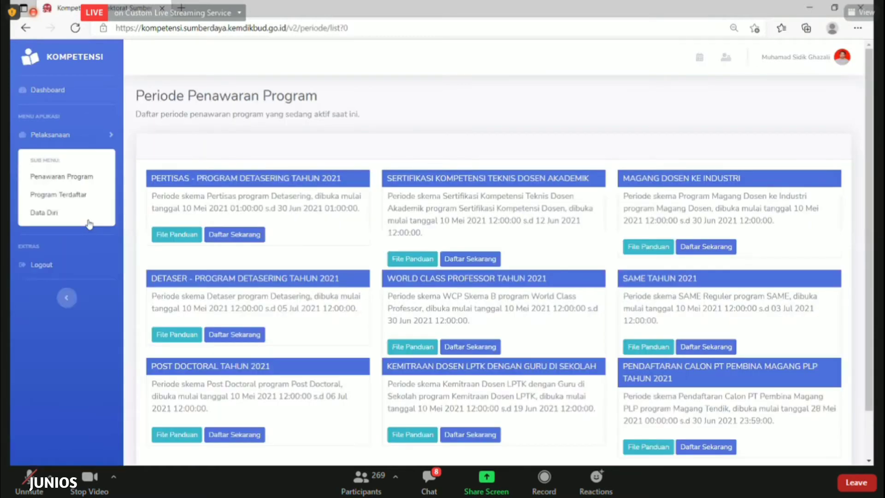
# Open Program Terdaftar and scroll down to the Post Doctoral Tahun 2021 registration
pyautogui.click(80, 193)
pyautogui.scroll(-2, 367, 282)
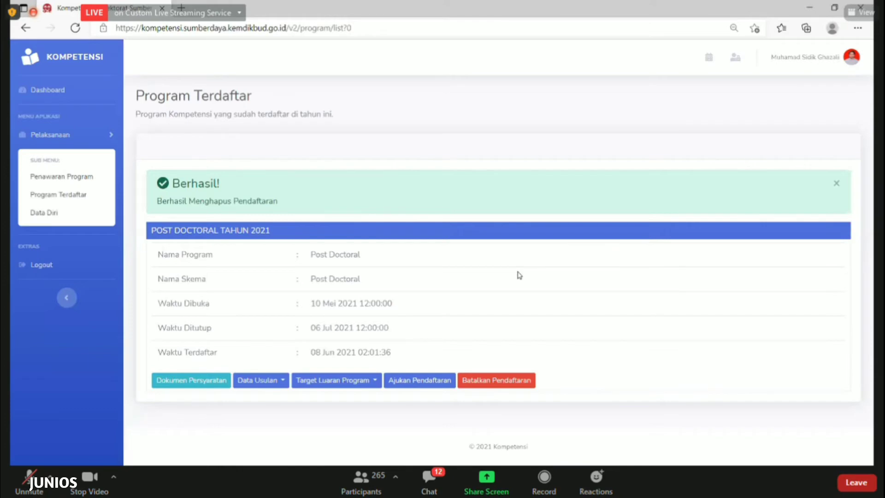
# Check the Data Usulan and Target Luaran Program lists, then open Dokumen Persyaratan
pyautogui.click(428, 488)
pyautogui.click(260, 386)
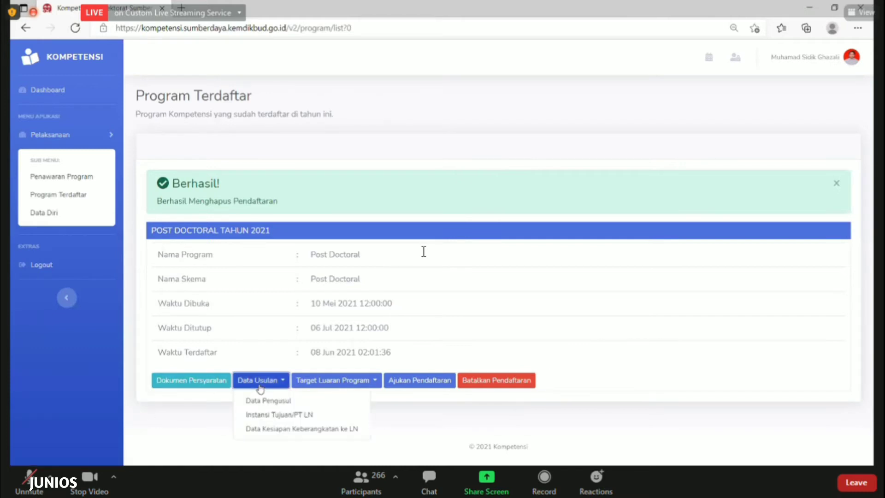
pyautogui.click(339, 384)
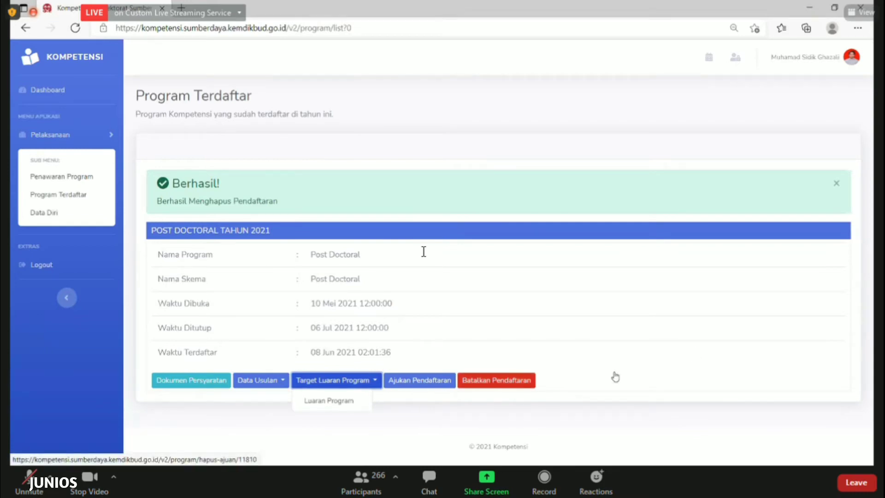
pyautogui.click(451, 392)
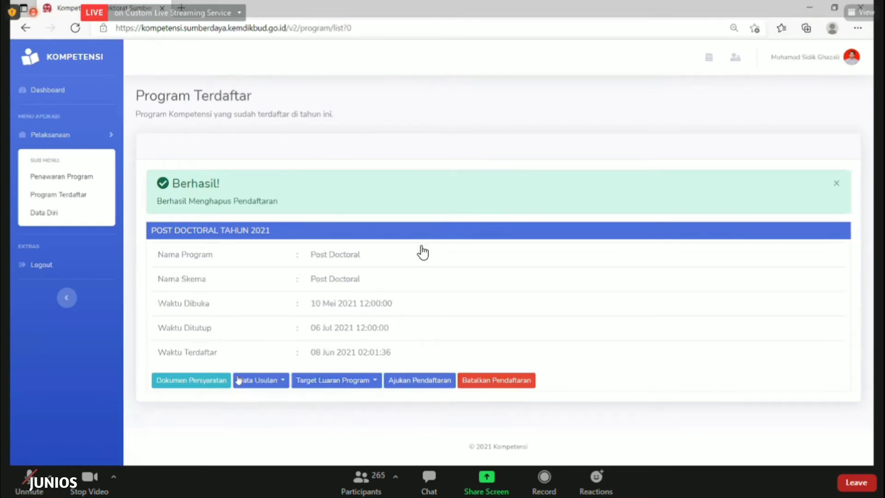
pyautogui.click(177, 383)
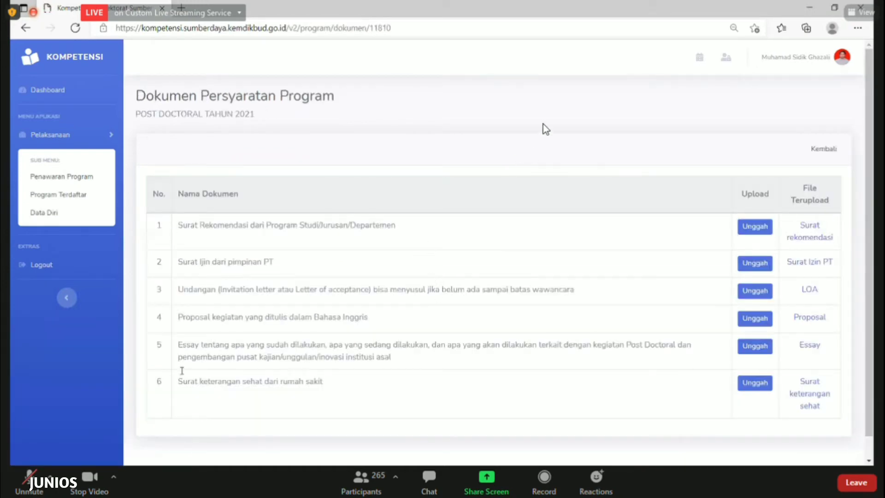
pyautogui.scroll(-1, 543, 128)
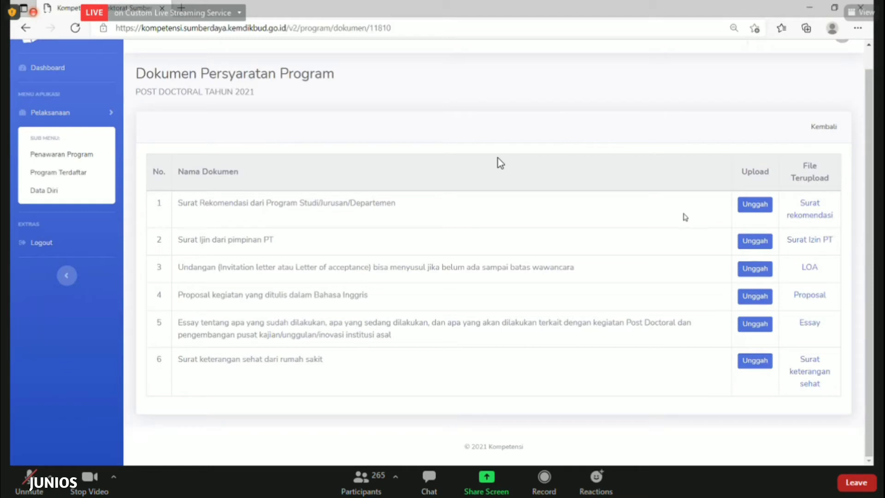
pyautogui.click(745, 206)
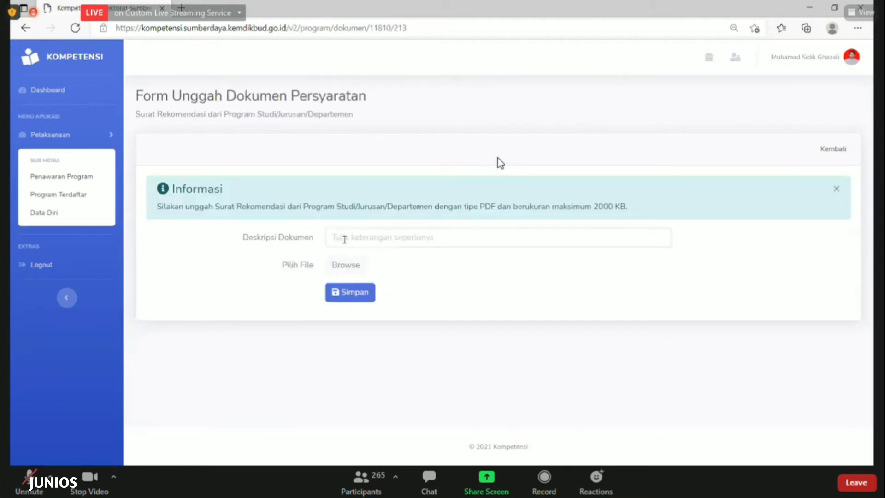
pyautogui.click(344, 239)
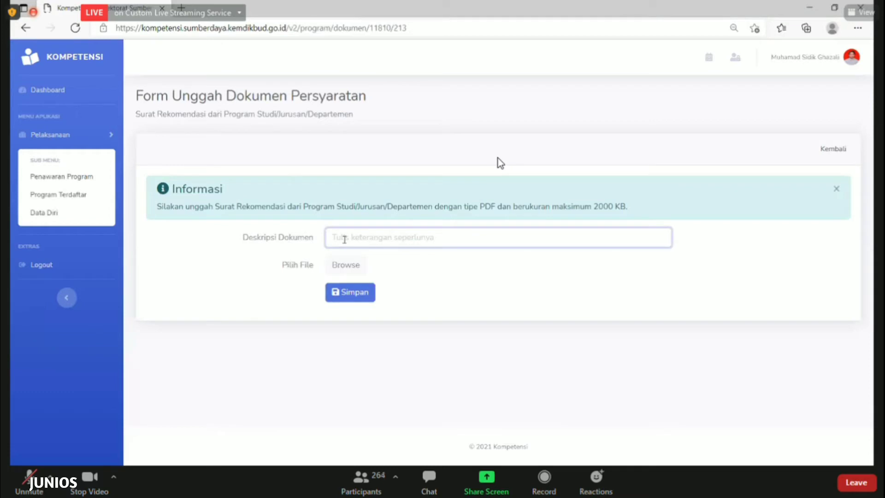
pyautogui.write('Surat')
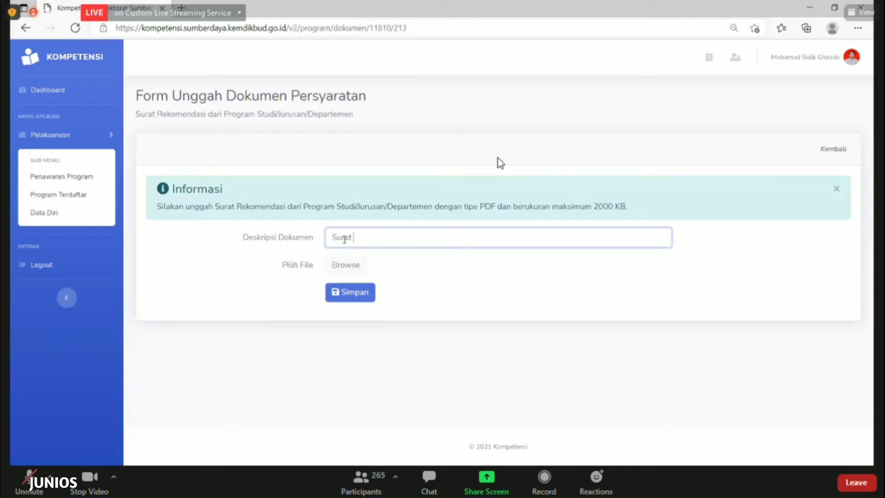
pyautogui.write(' rekomendasi')
pyautogui.moveTo(385, 207); pyautogui.dragTo(740, 215)
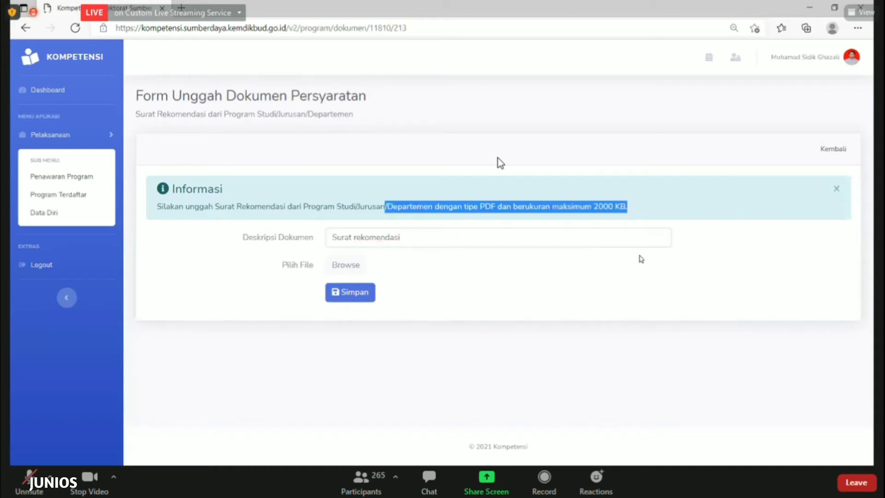
pyautogui.click(607, 220)
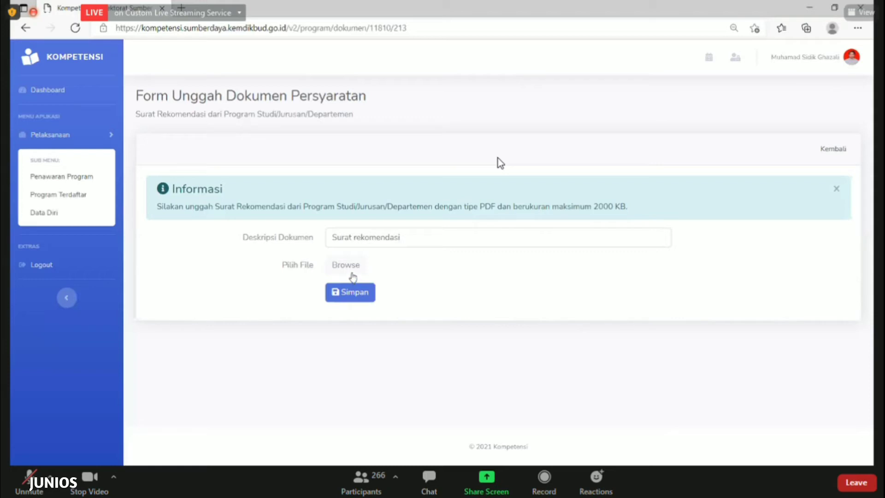
pyautogui.click(353, 276)
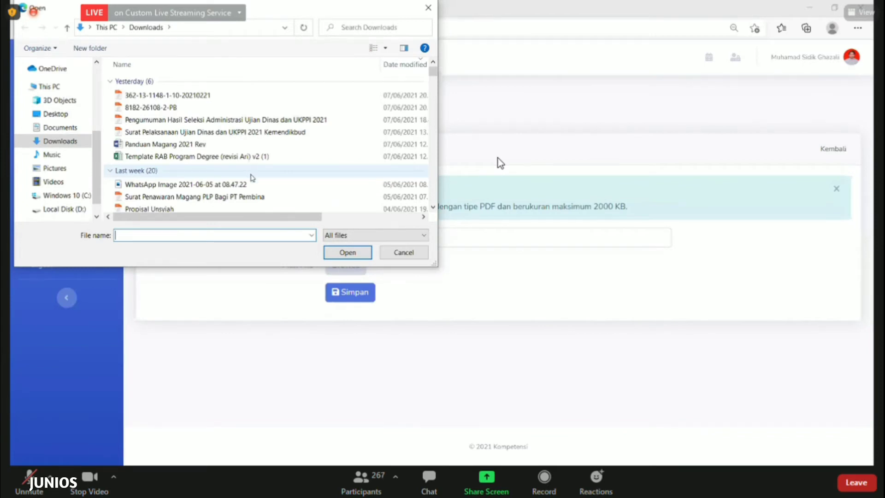
pyautogui.click(390, 255)
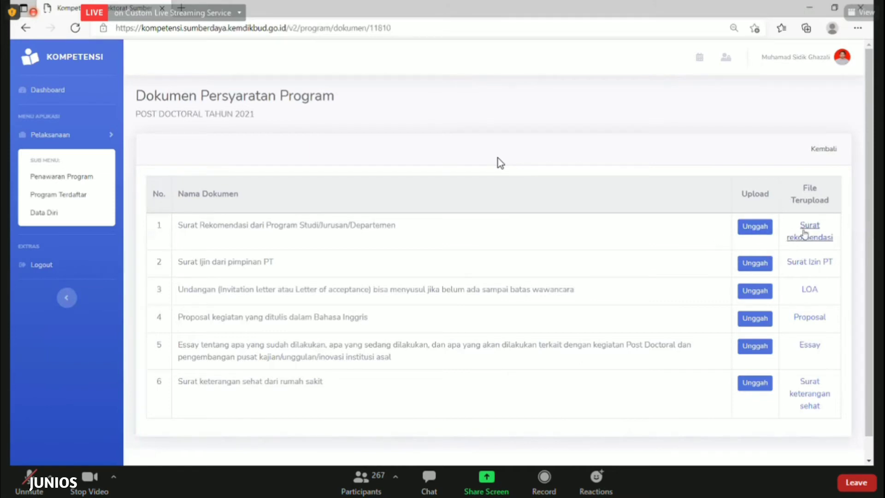
# Scroll through the uploaded documents, then go back to Program Terdaftar with Kembali
pyautogui.scroll(-1, 444, 276)
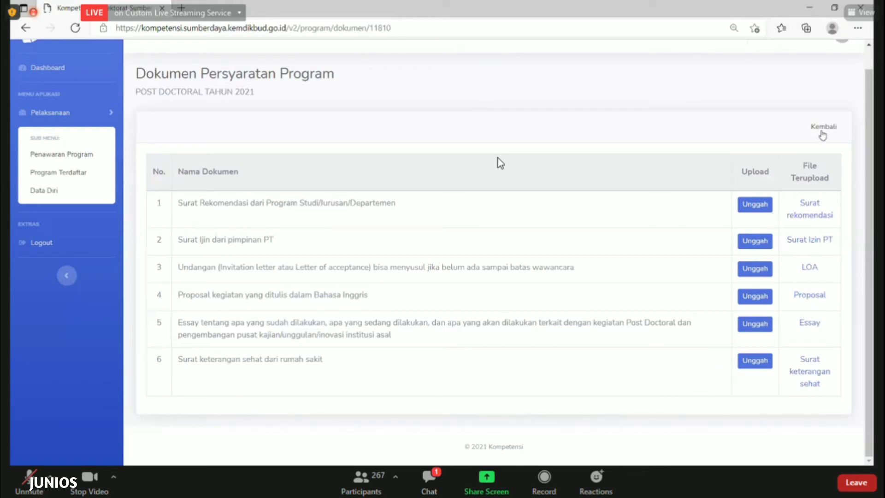
pyautogui.click(823, 135)
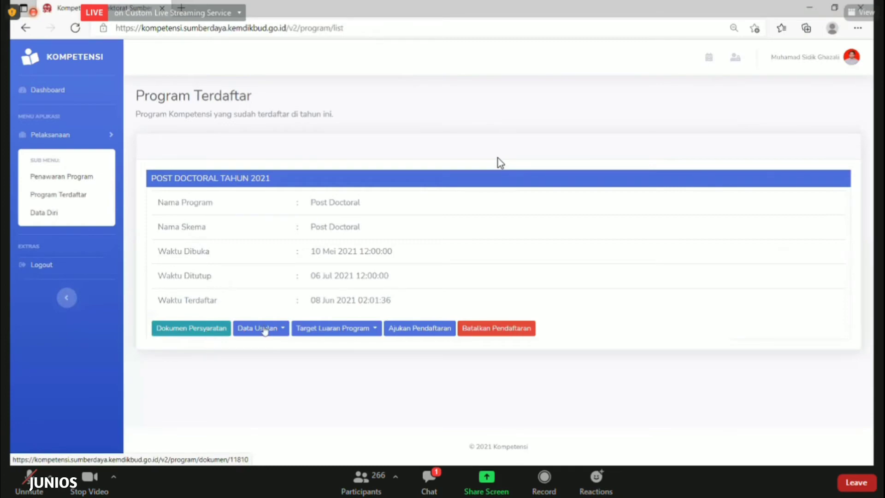
# Open Data Usulan > Data Pengusul and put the proposer's data into Edit Data mode
pyautogui.click(265, 329)
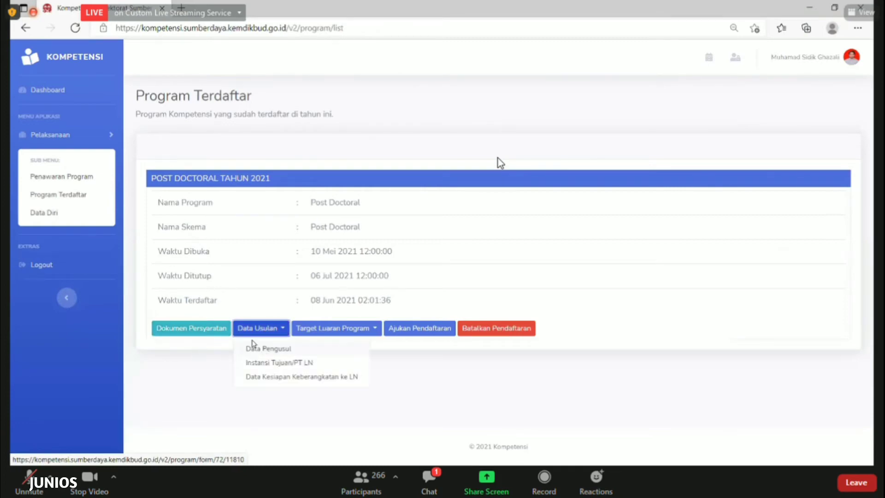
pyautogui.click(262, 334)
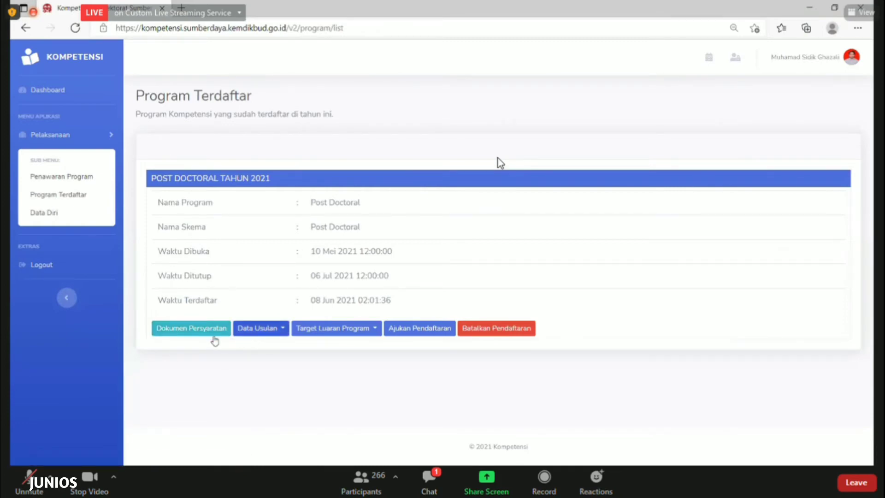
pyautogui.click(263, 333)
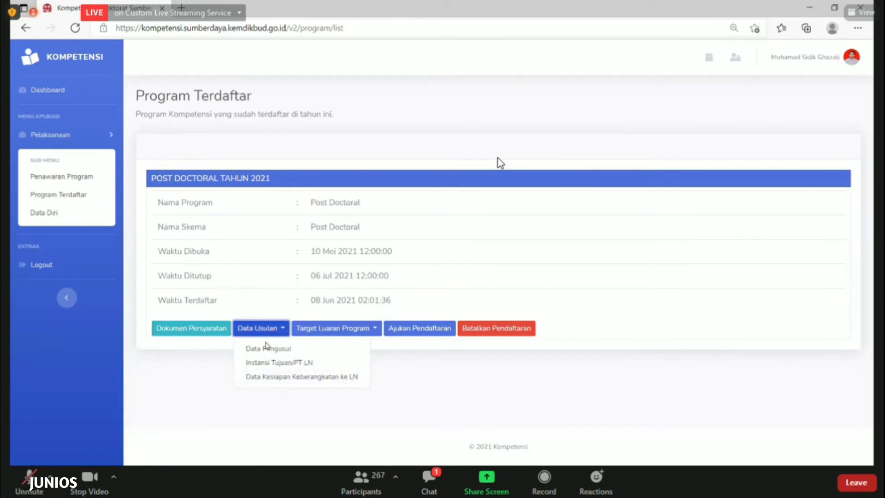
pyautogui.click(270, 332)
pyautogui.click(272, 332)
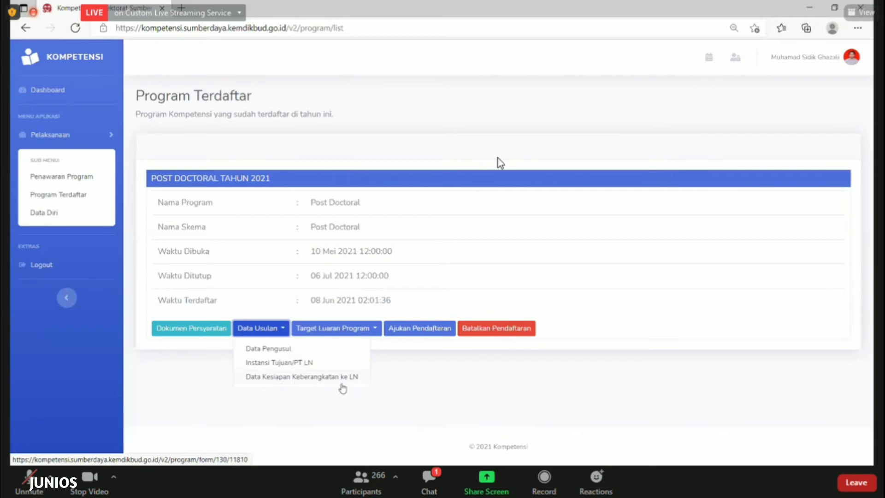
pyautogui.click(277, 350)
pyautogui.click(776, 136)
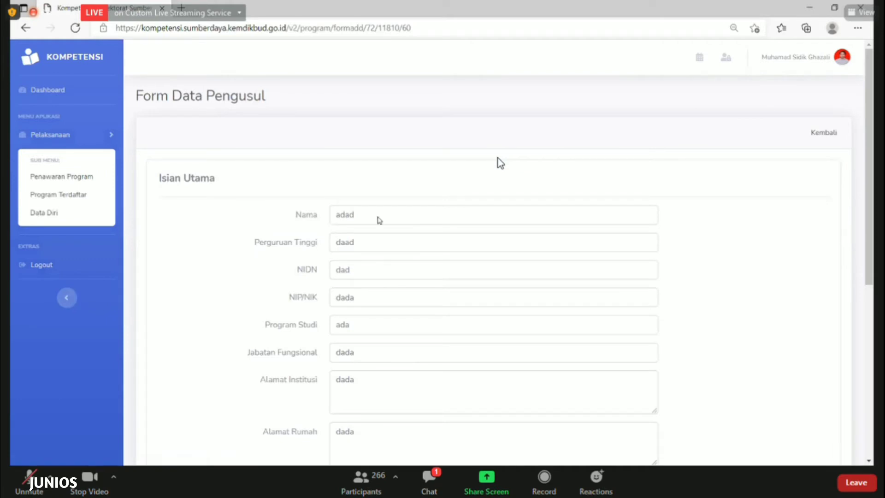
# Scroll the proposer form, keep Durasi Post Doctoral at 3 Bulan, and check ID Scopus and ID Sinta
pyautogui.scroll(-3, 379, 220)
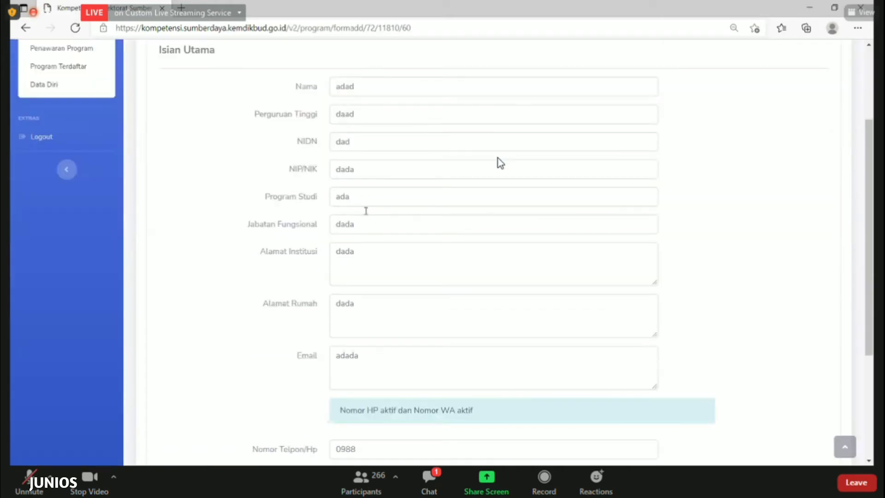
pyautogui.scroll(-2, 366, 211)
pyautogui.scroll(-3, 371, 262)
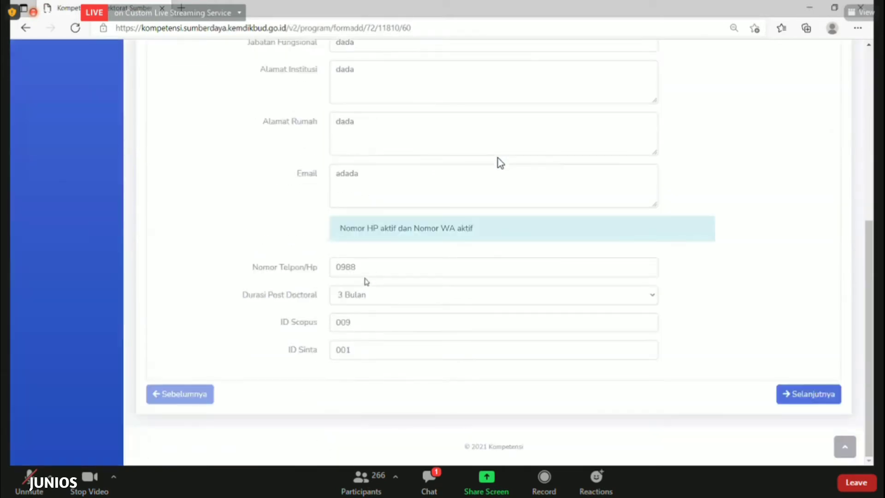
pyautogui.click(382, 300)
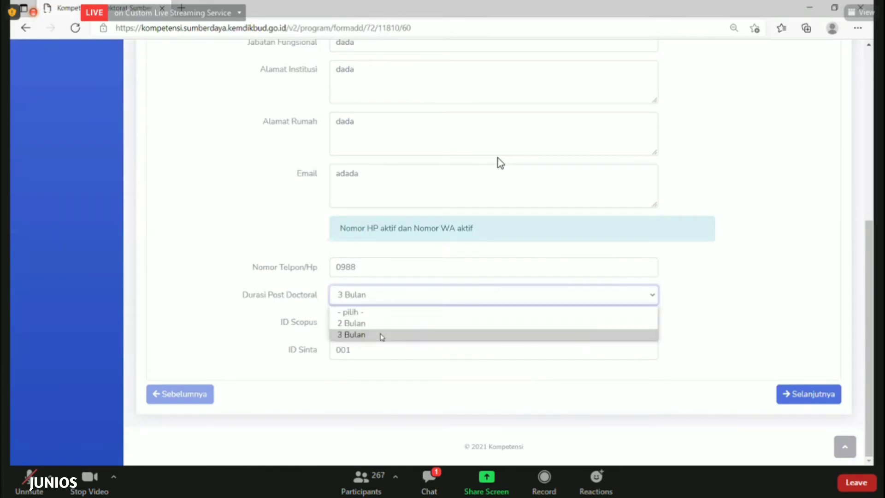
pyautogui.click(380, 328)
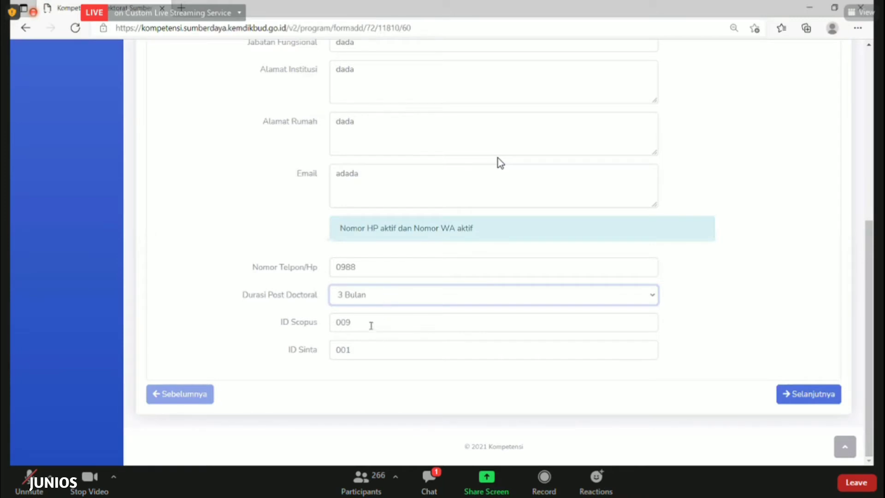
pyautogui.click(372, 326)
pyautogui.click(382, 358)
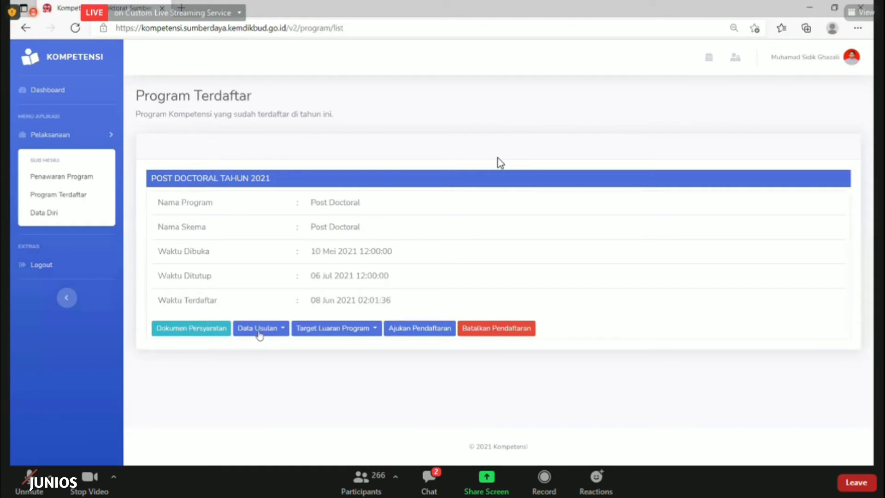
# Edit Instansi Tujuan/PT LN, review institution name, country, address and start/end dates, then save
pyautogui.click(259, 333)
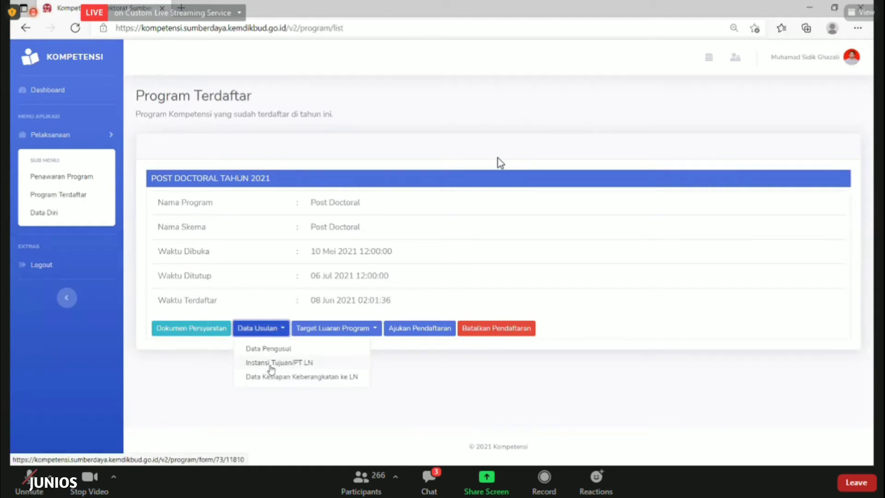
pyautogui.click(271, 363)
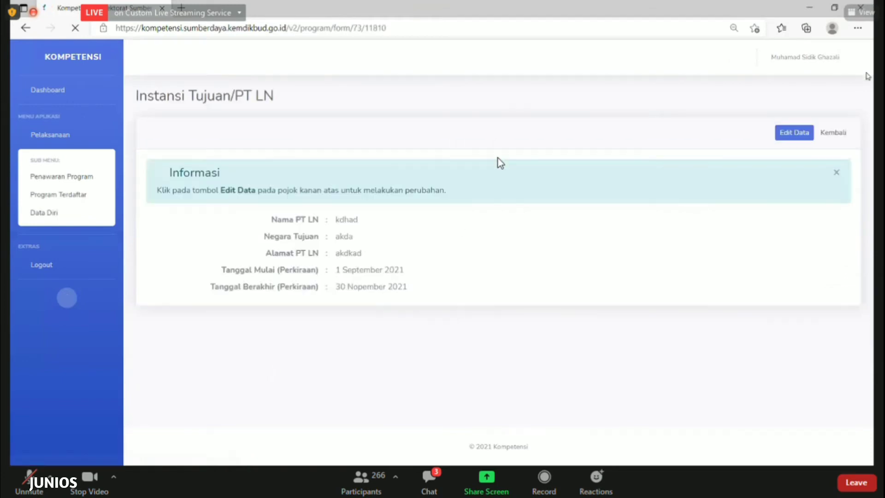
pyautogui.click(799, 135)
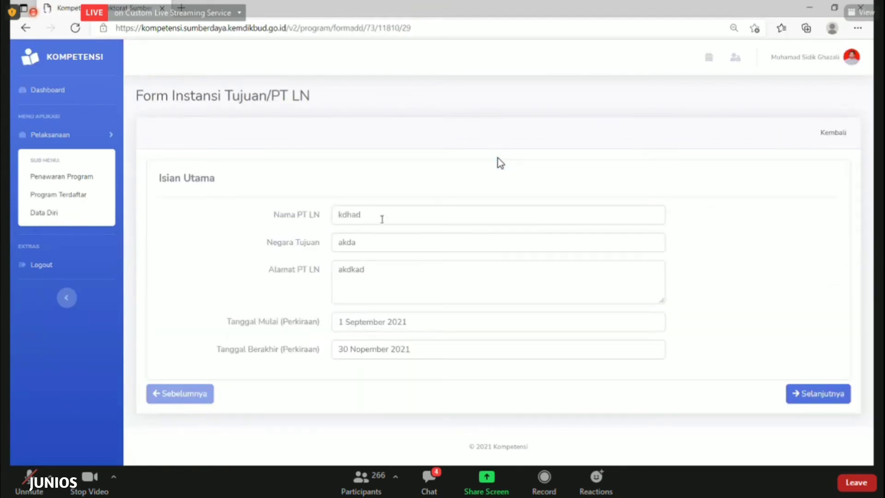
pyautogui.click(381, 215)
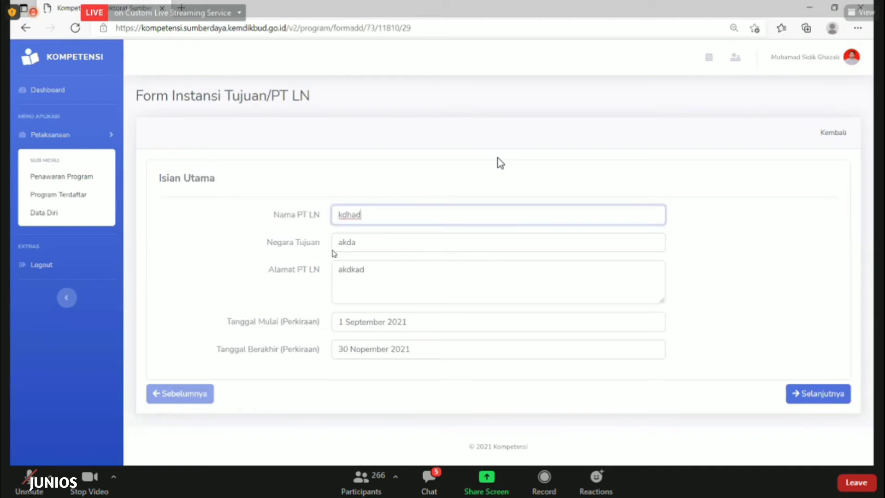
pyautogui.click(368, 246)
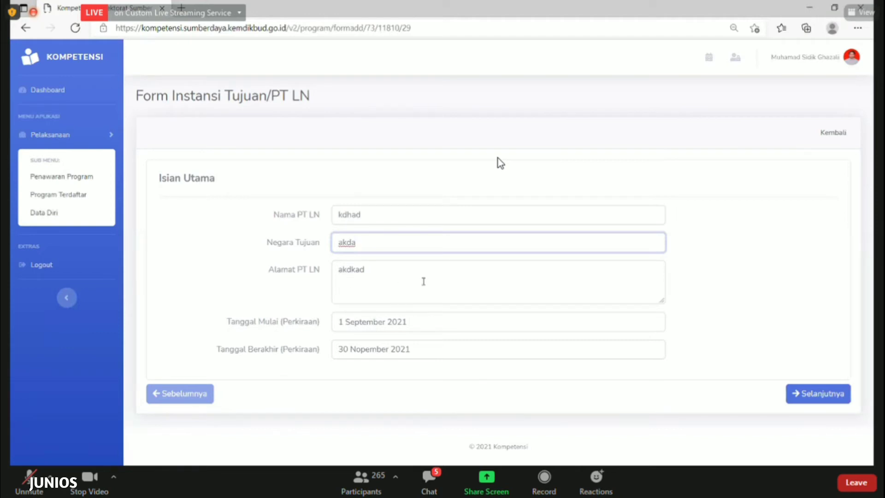
pyautogui.click(424, 282)
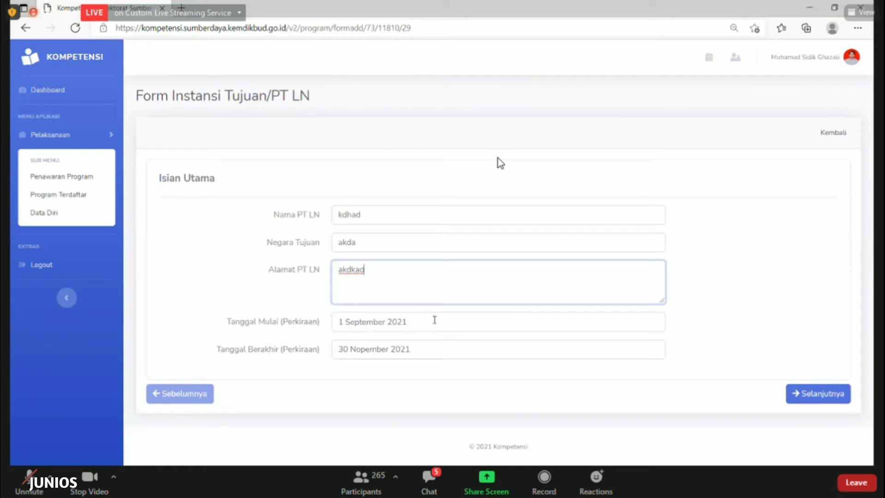
pyautogui.click(345, 326)
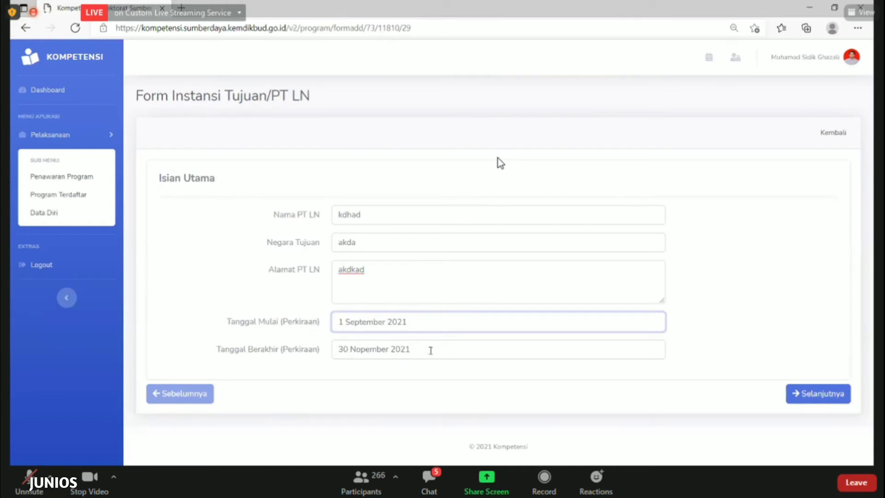
pyautogui.click(431, 351)
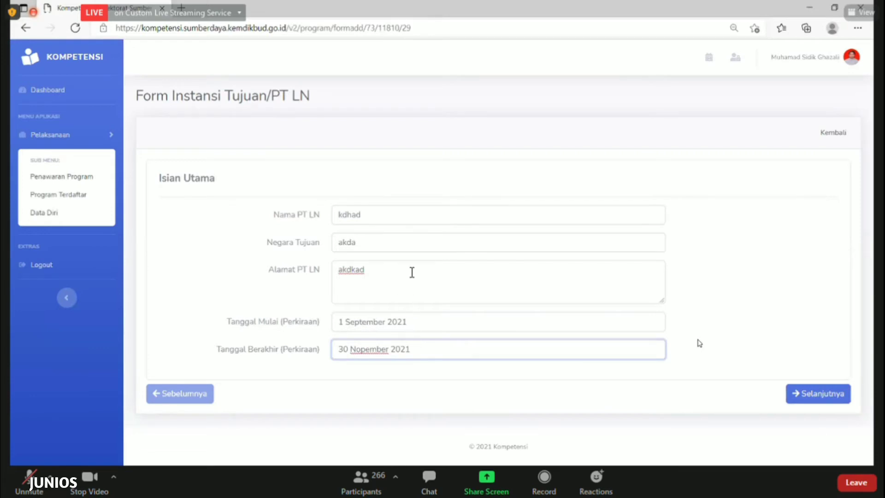
pyautogui.click(802, 397)
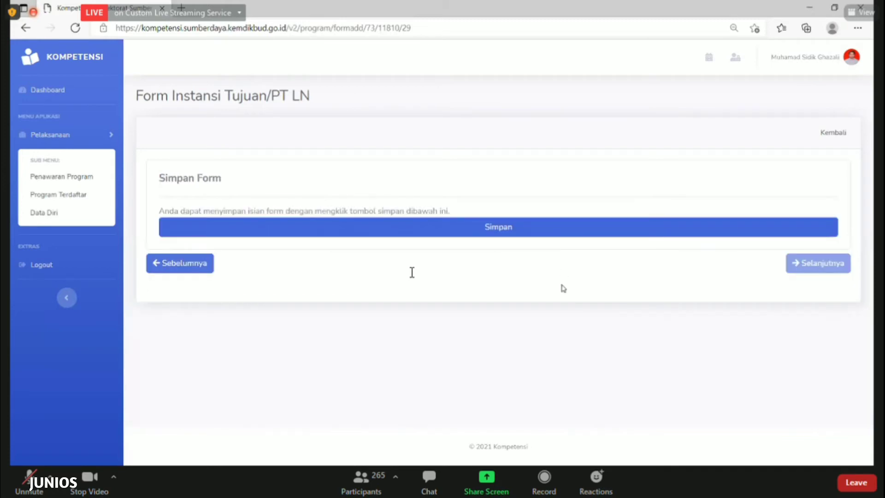
# Return to Program Terdaftar and open Data Usulan > Data Kesiapan Keberangkatan ke LN
pyautogui.click(834, 133)
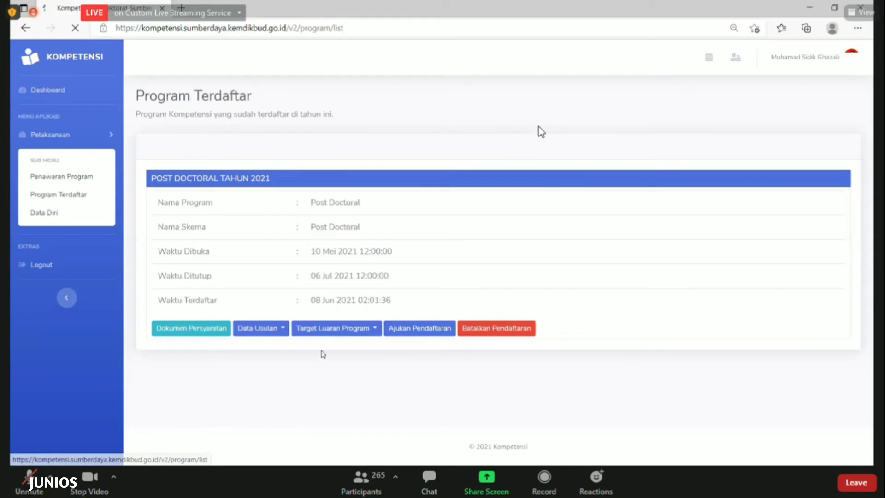
pyautogui.click(269, 330)
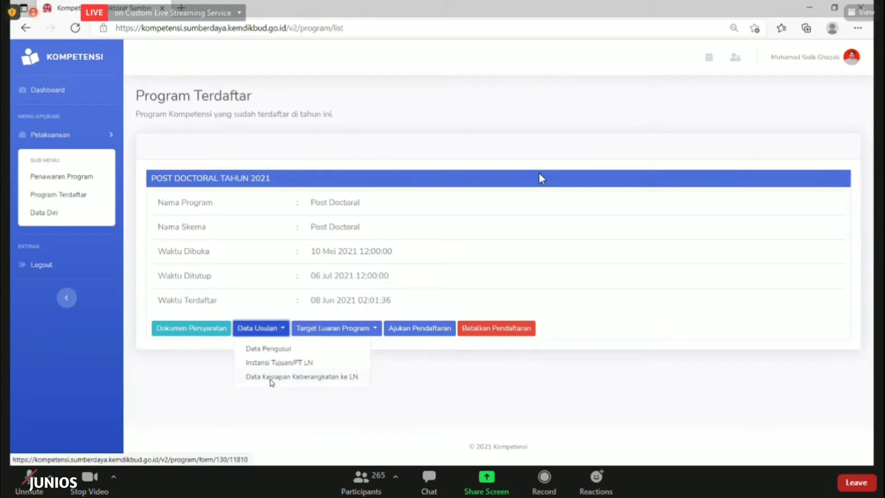
pyautogui.click(277, 378)
# Open the departure readiness form for editing and scroll through its Covid, vaccination and quarantine answers
pyautogui.click(796, 137)
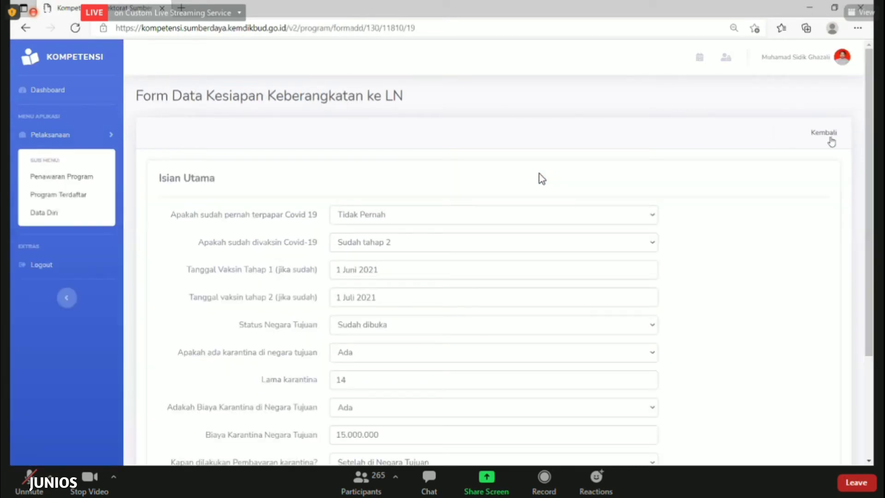
pyautogui.click(830, 135)
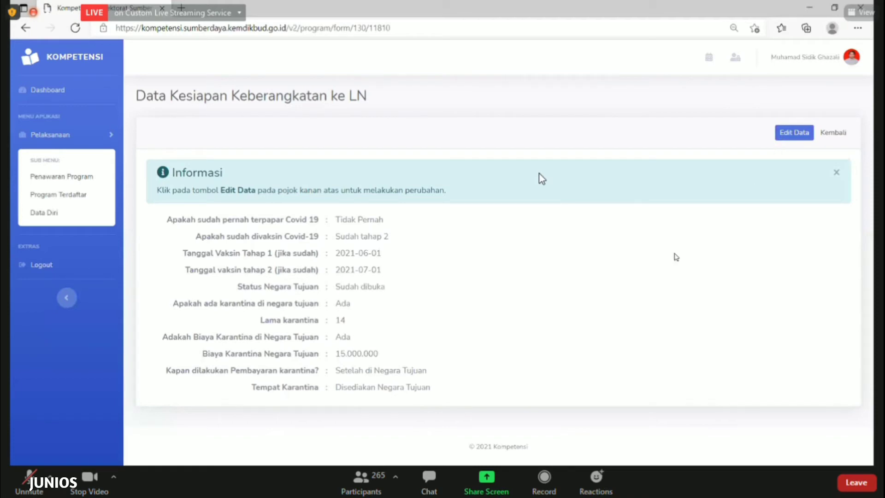
pyautogui.scroll(-1, 541, 179)
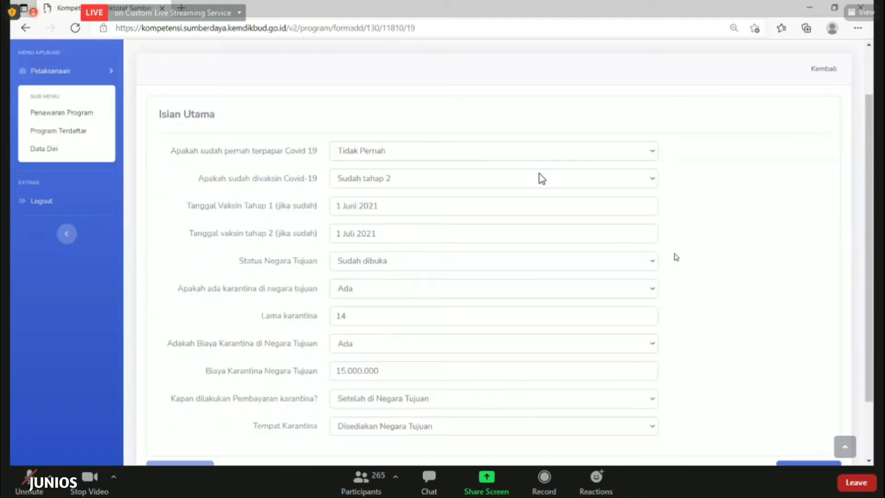
pyautogui.scroll(-1, 542, 179)
pyautogui.scroll(1, 542, 179)
pyautogui.click(362, 156)
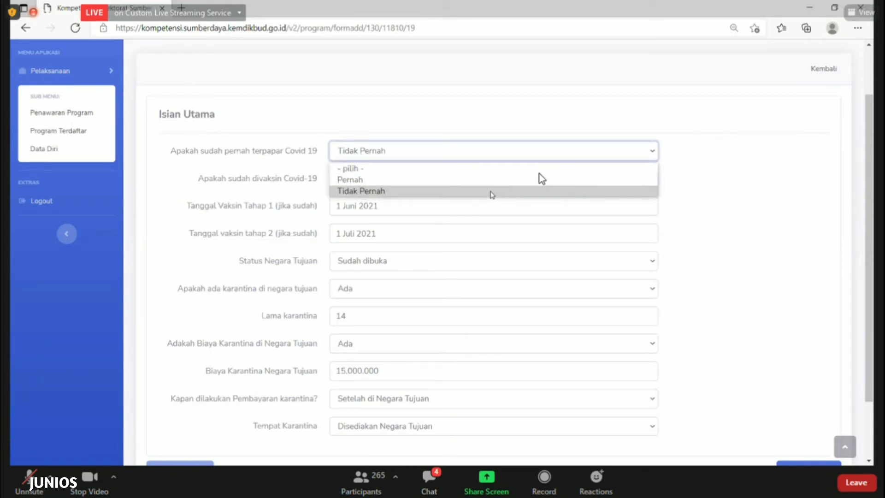
pyautogui.click(463, 191)
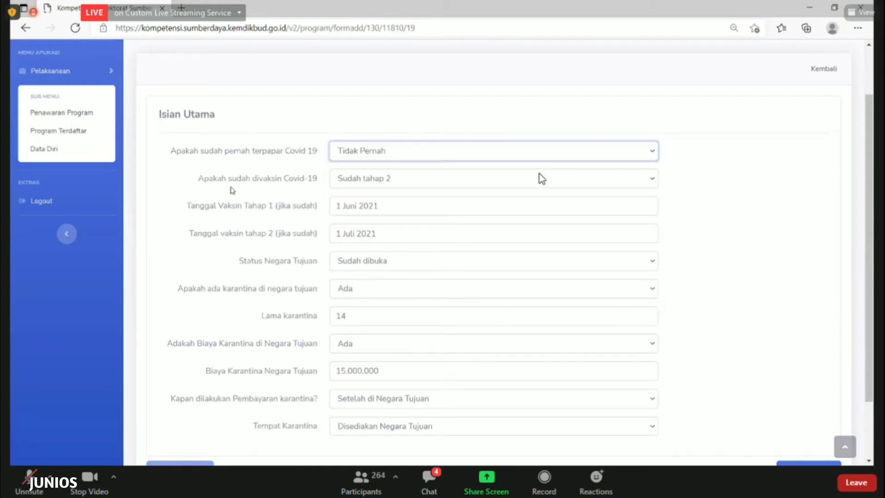
pyautogui.click(363, 181)
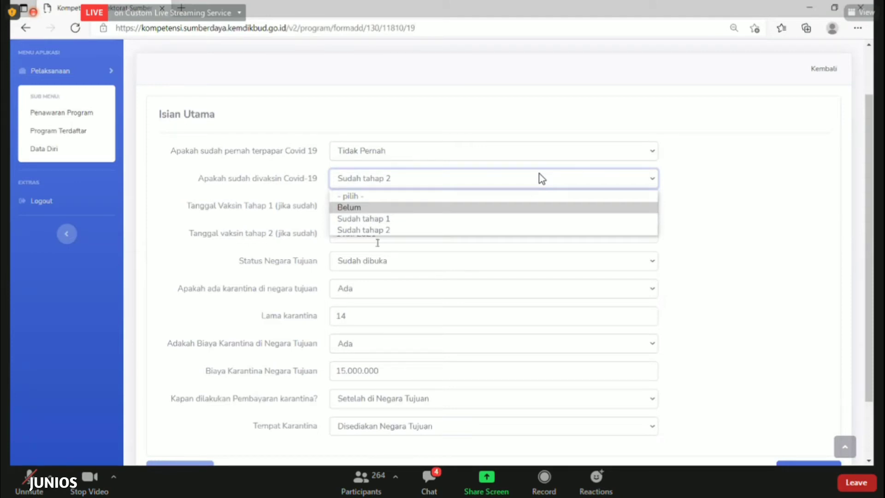
pyautogui.click(379, 229)
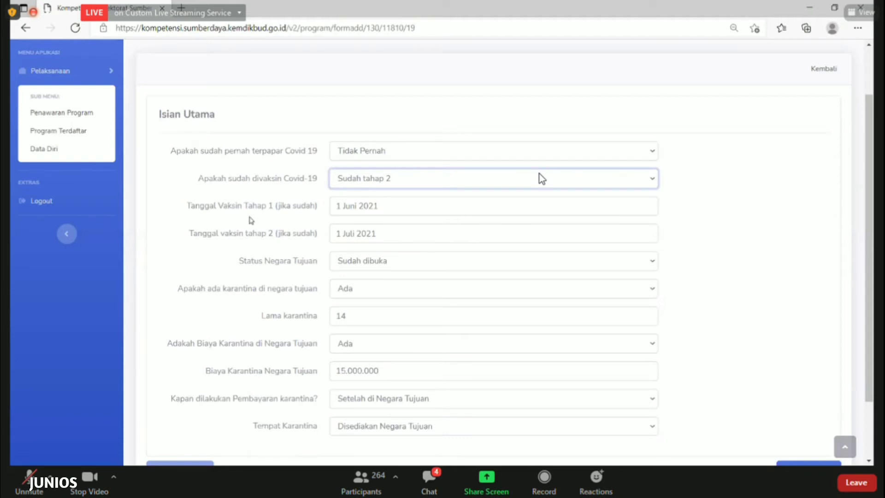
pyautogui.click(406, 208)
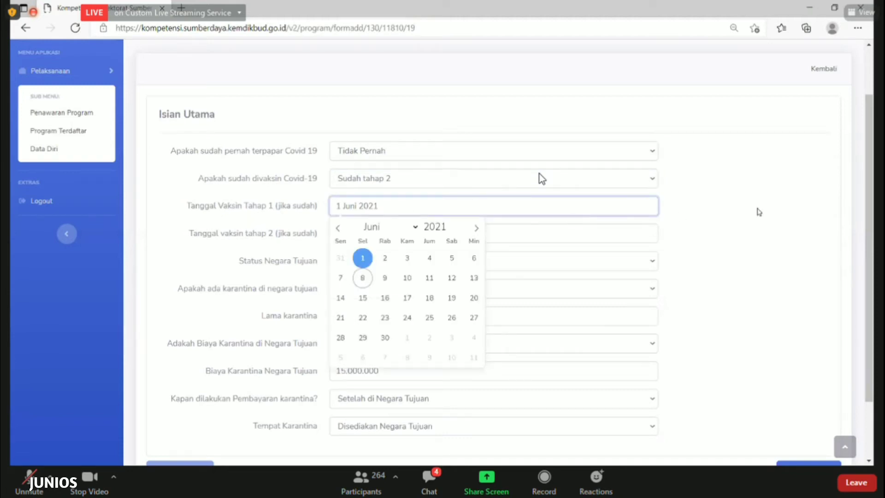
pyautogui.click(747, 217)
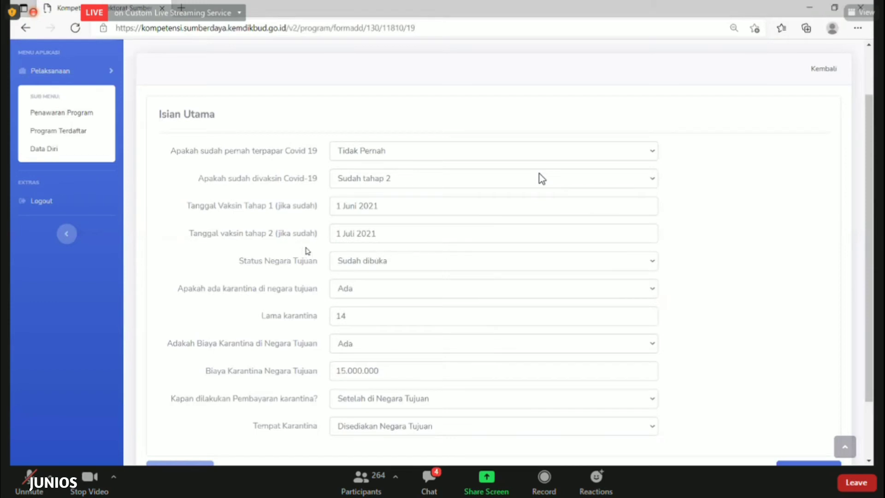
pyautogui.click(380, 233)
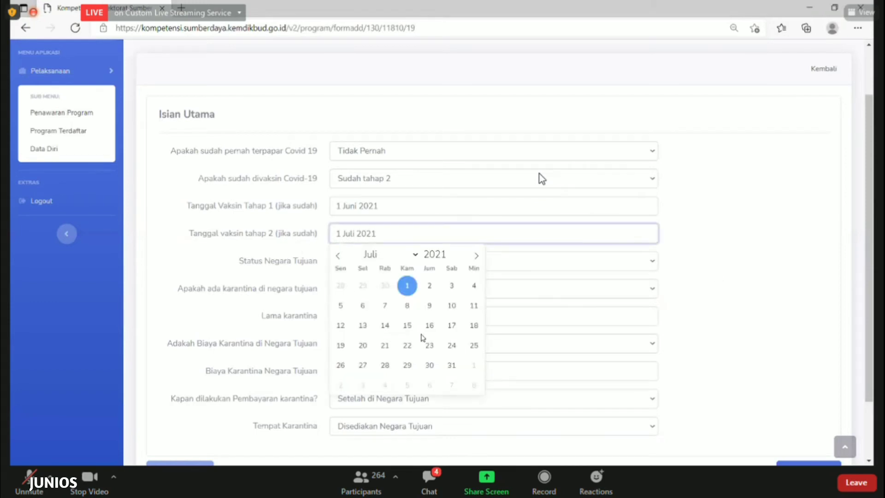
pyautogui.scroll(-2, 272, 197)
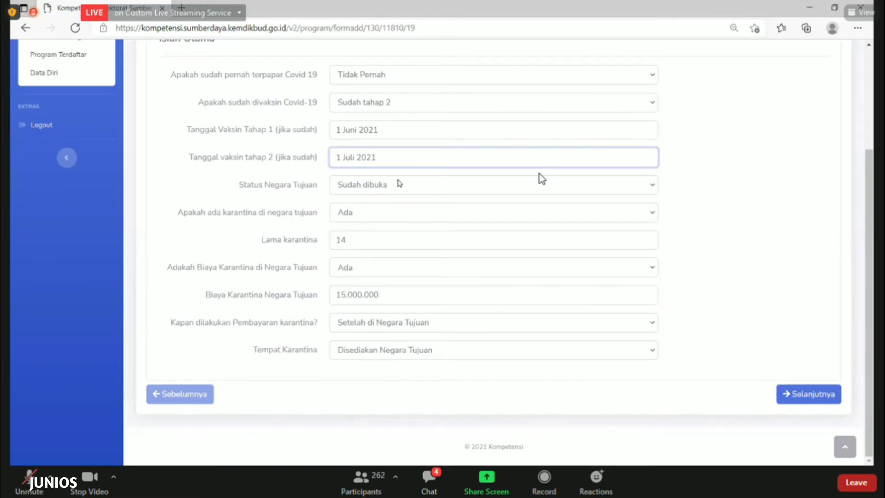
pyautogui.click(399, 182)
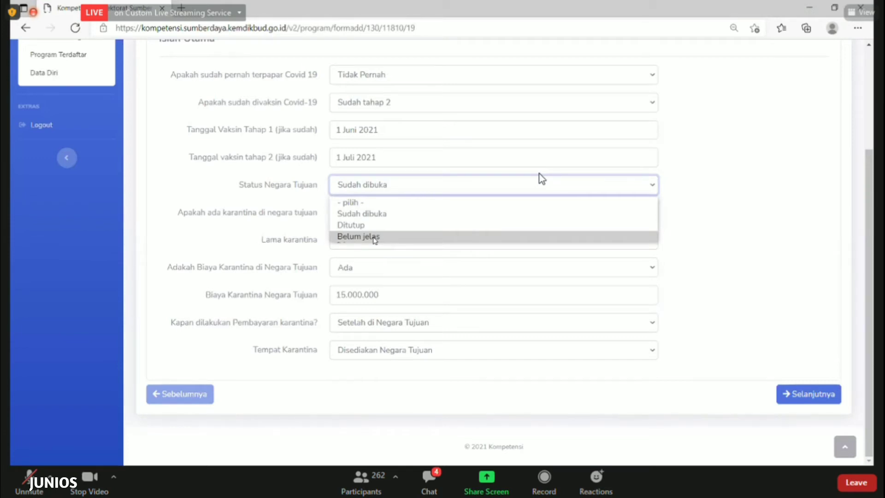
pyautogui.click(397, 213)
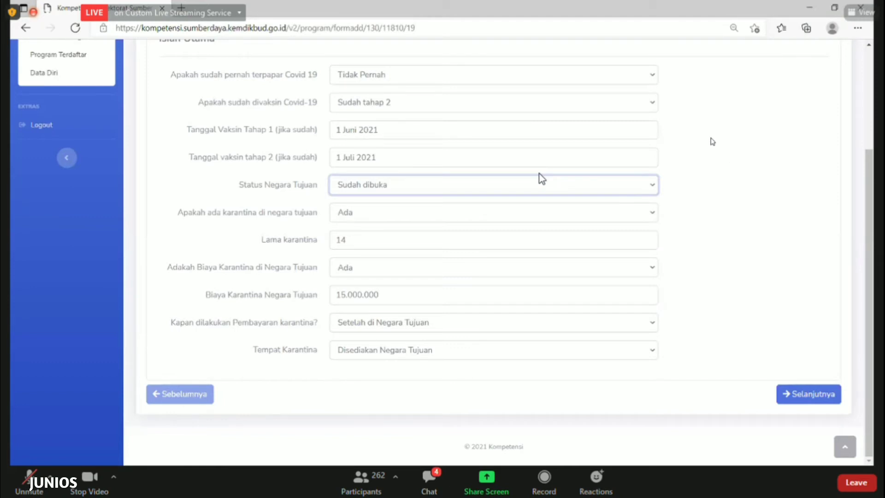
pyautogui.click(440, 194)
pyautogui.click(425, 236)
pyautogui.press('Down')
pyautogui.click(589, 192)
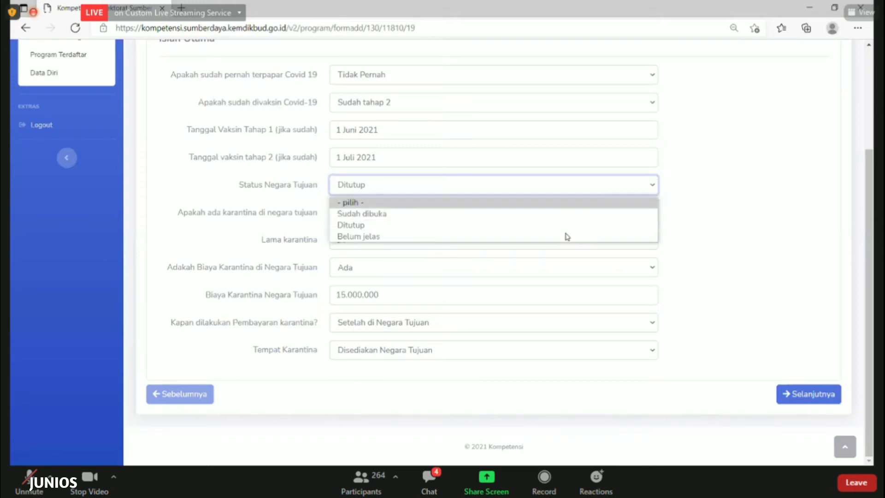
pyautogui.click(569, 218)
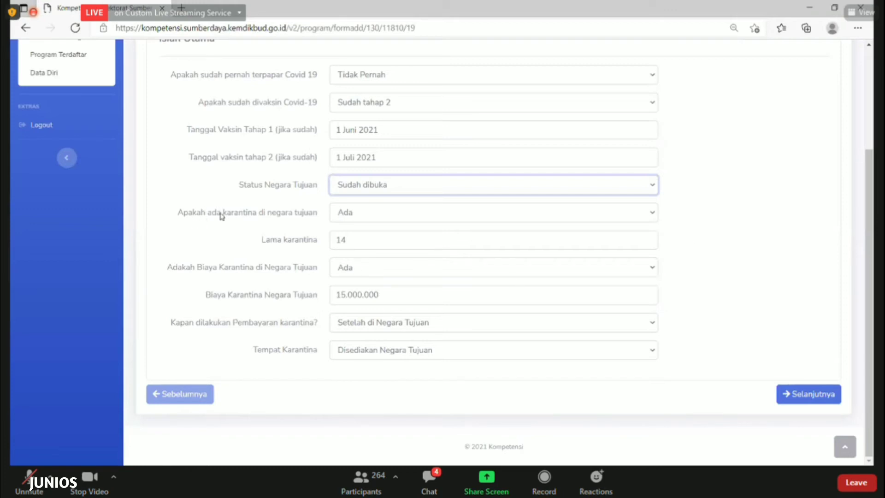
pyautogui.click(364, 220)
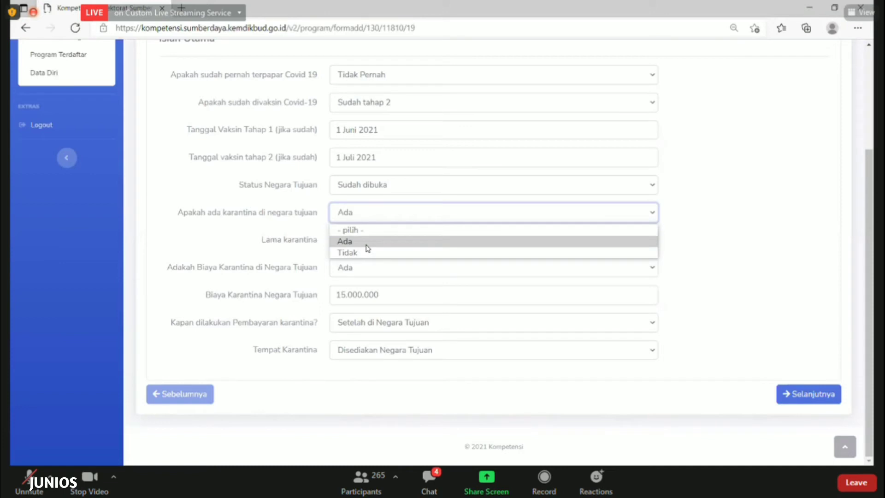
# Keep destination quarantine as Ada, with length 14 and quarantine cost 15.000.000
pyautogui.click(367, 245)
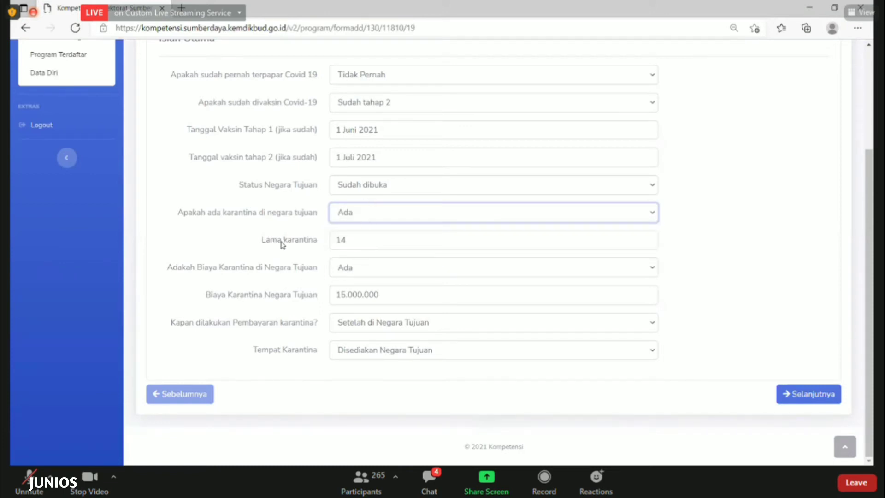
pyautogui.click(367, 239)
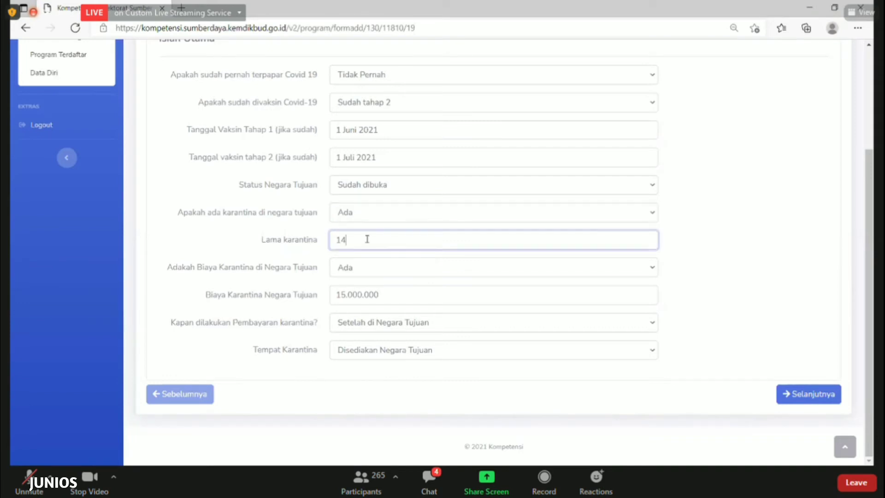
pyautogui.hotkey('ctrl', 'a')
pyautogui.click(427, 235)
pyautogui.click(386, 276)
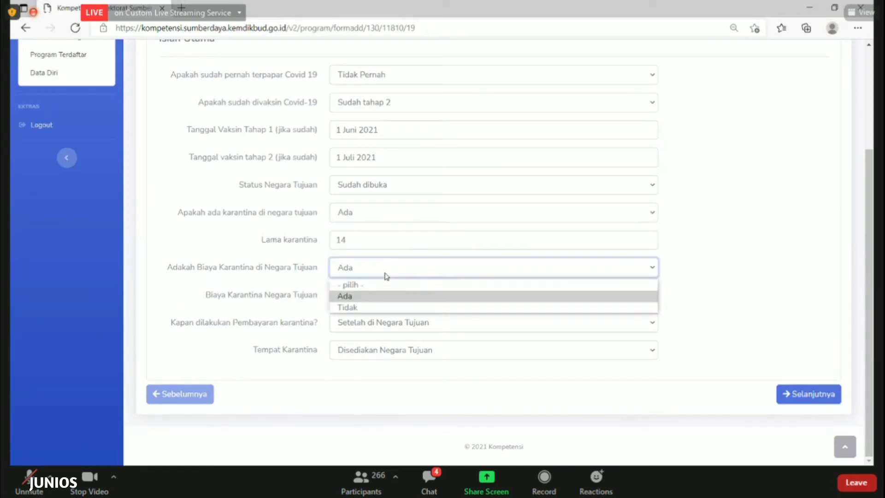
pyautogui.click(387, 300)
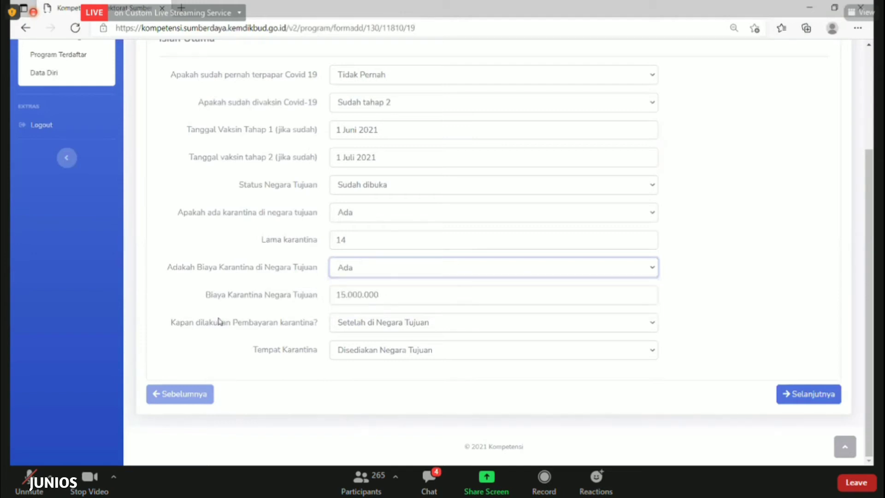
pyautogui.click(410, 300)
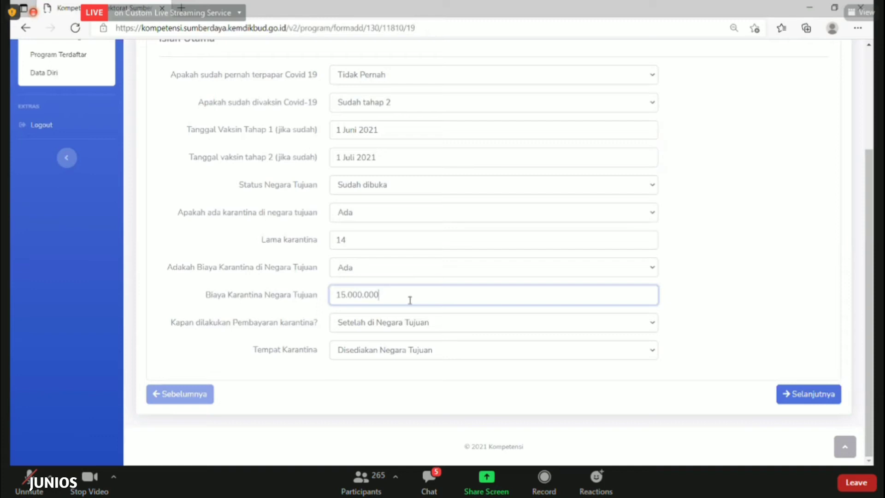
pyautogui.click(345, 293)
pyautogui.doubleClick(368, 235)
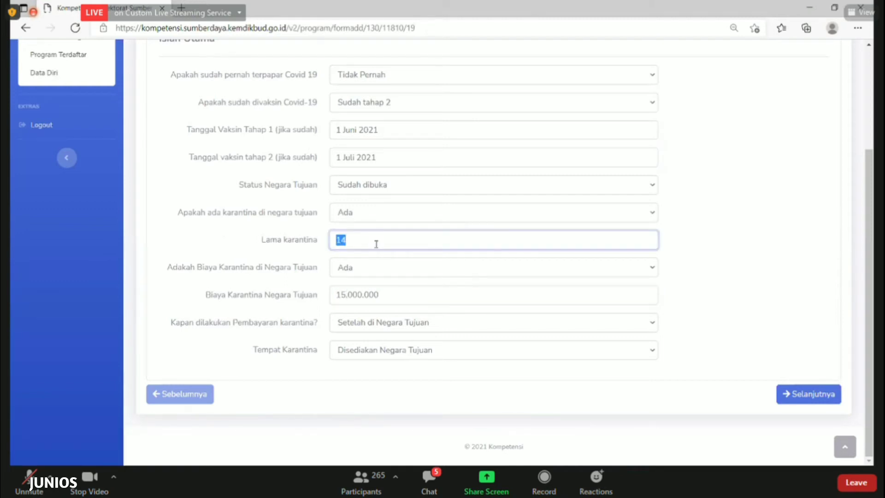
pyautogui.click(405, 295)
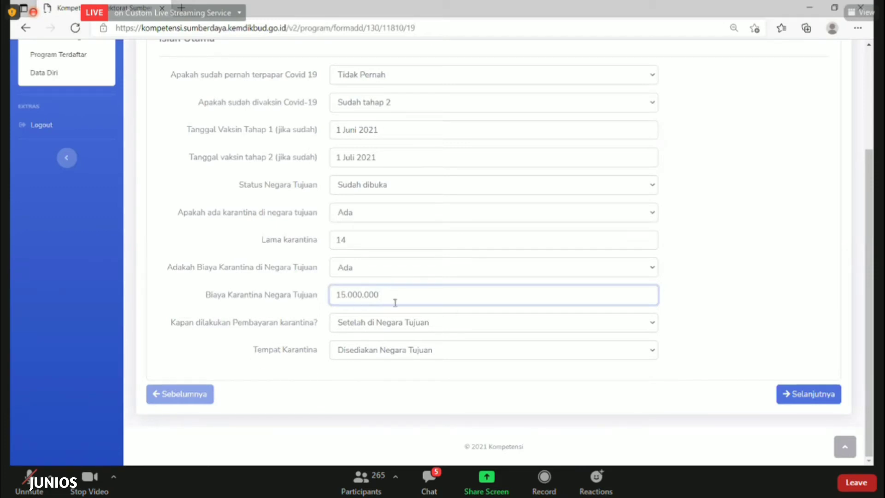
pyautogui.doubleClick(342, 299)
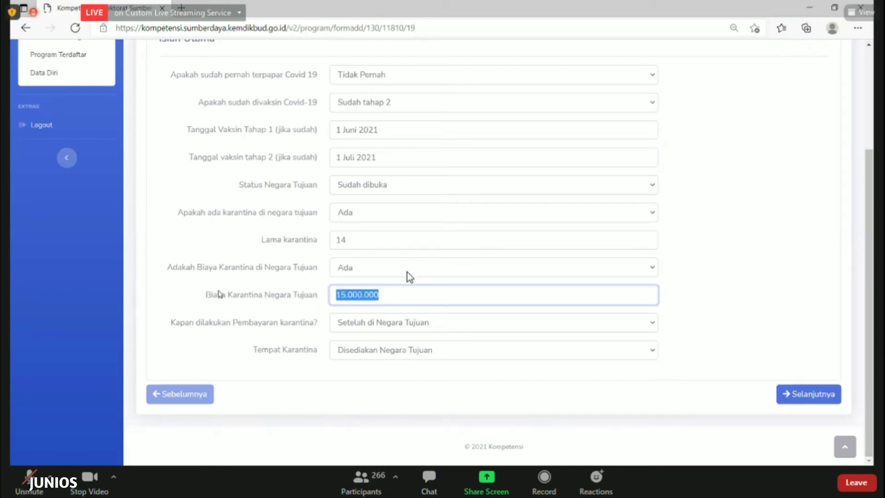
pyautogui.moveTo(205, 303); pyautogui.dragTo(317, 306)
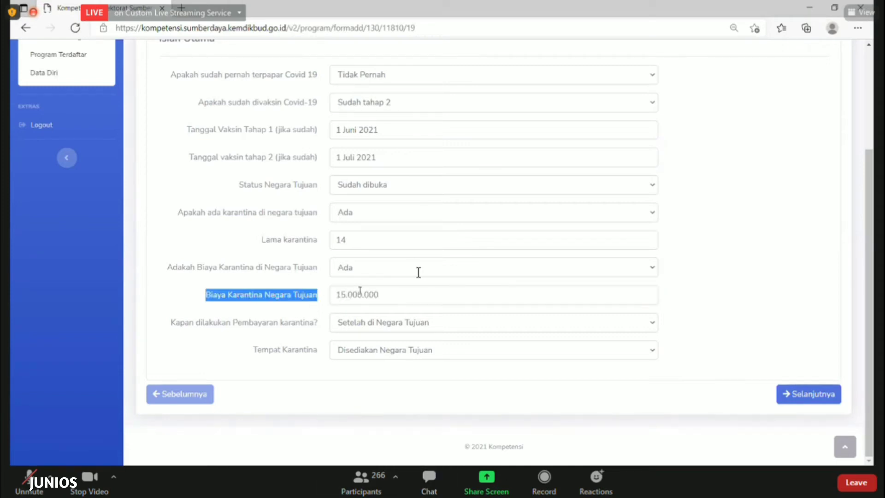
pyautogui.click(394, 297)
pyautogui.moveTo(394, 296); pyautogui.dragTo(243, 302)
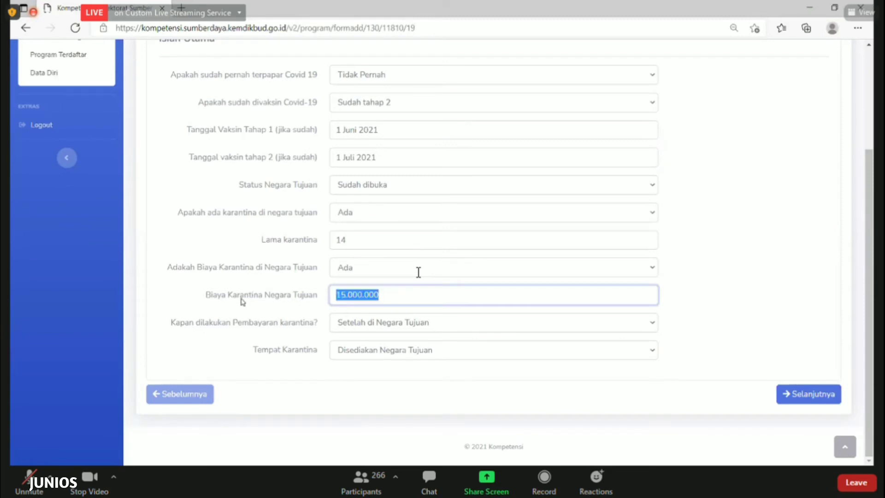
pyautogui.click(243, 302)
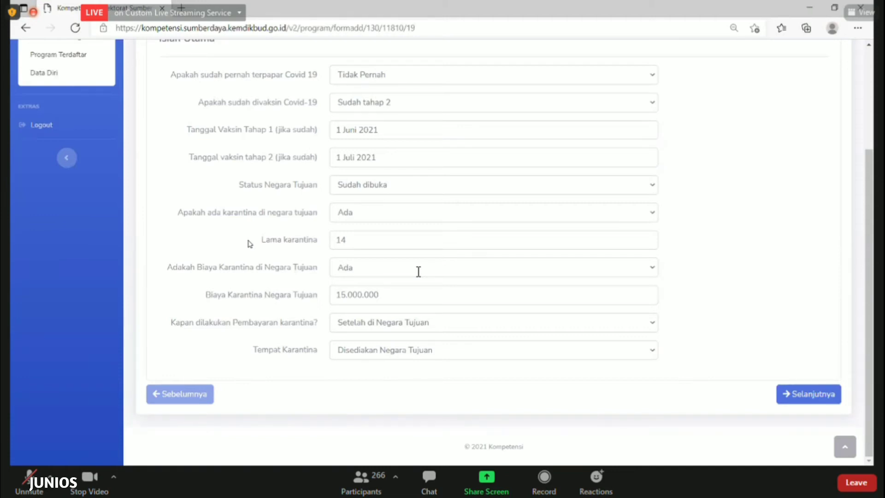
pyautogui.click(413, 299)
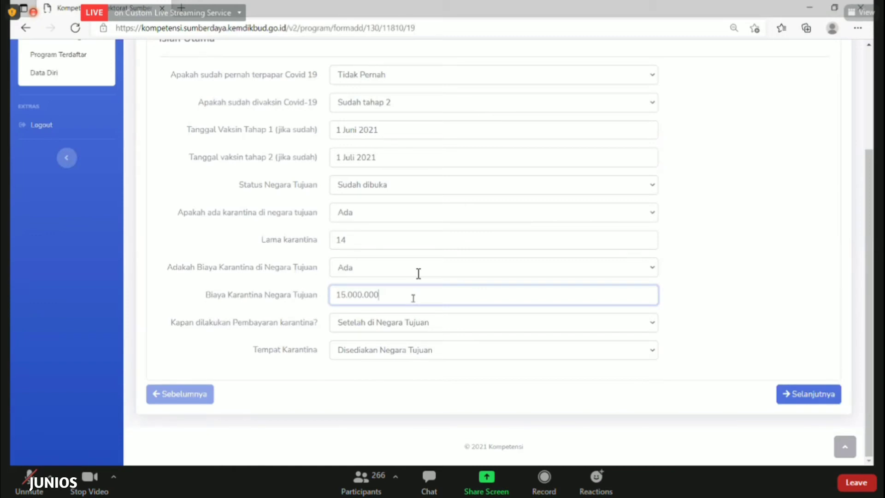
pyautogui.doubleClick(413, 300)
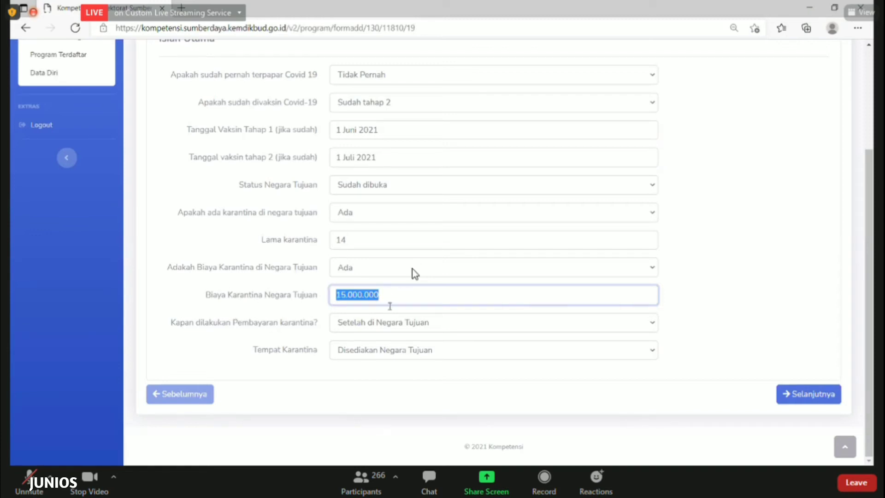
pyautogui.click(390, 305)
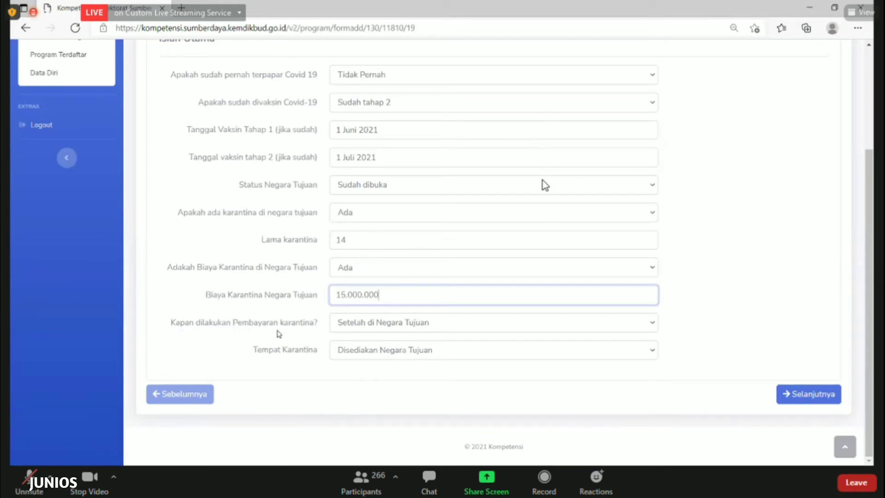
# Keep payment 'Setelah di Negara Tujuan' and quarantine place 'Disediakan Negara Tujuan', then save with Selanjutnya
pyautogui.click(377, 328)
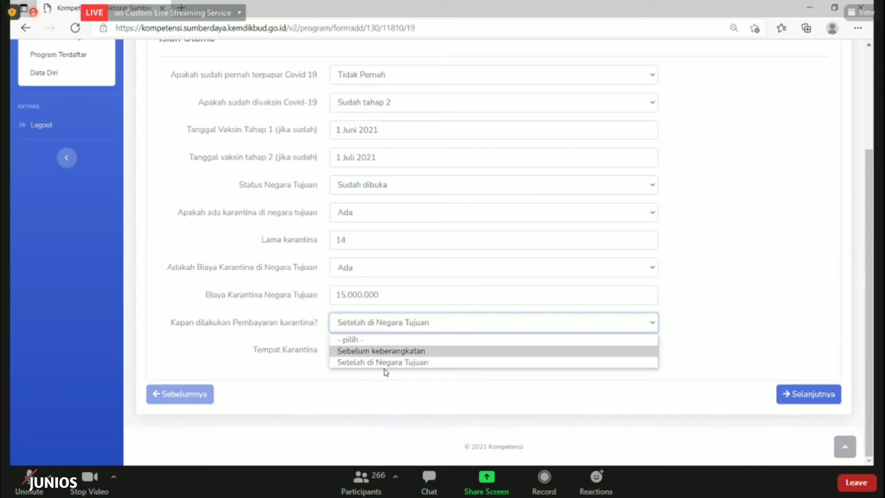
pyautogui.click(385, 367)
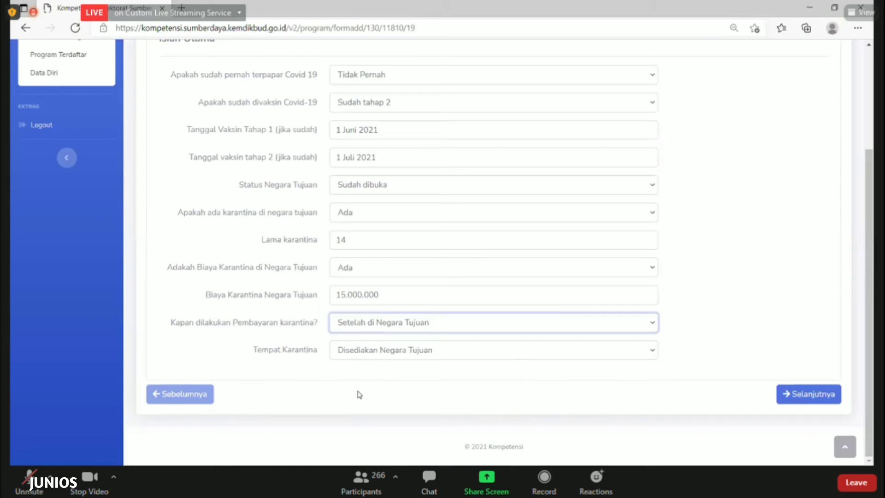
pyautogui.click(355, 355)
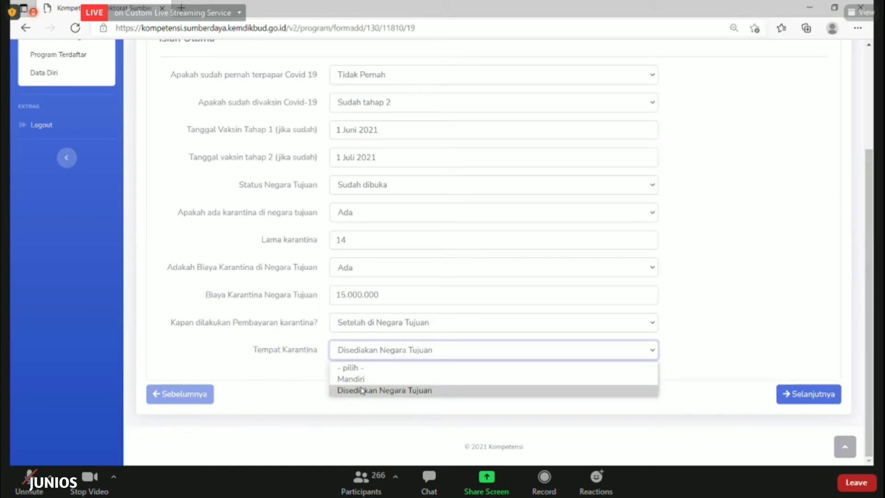
pyautogui.click(363, 391)
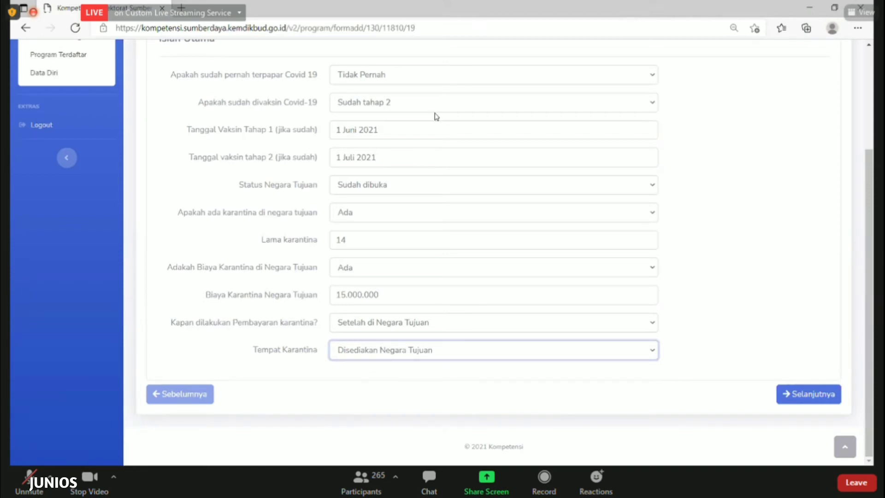
pyautogui.click(793, 399)
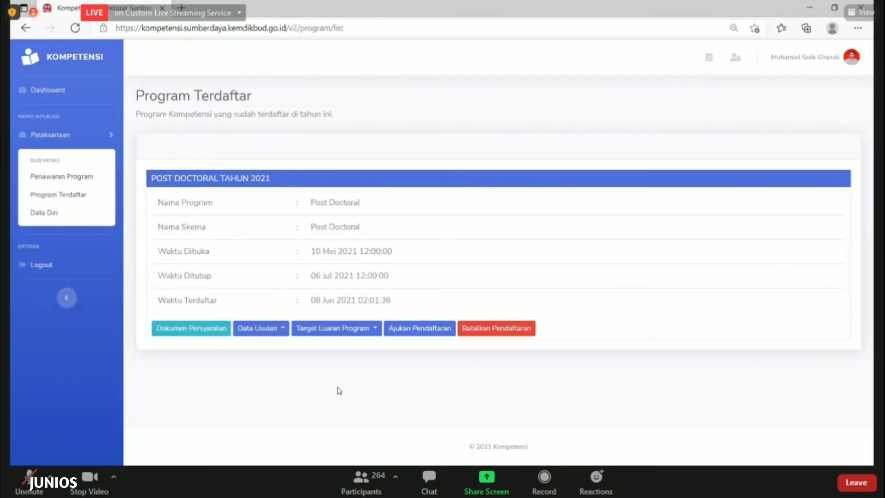
# Open the Luaran Program publication details under Target Luaran Program and switch them to edit mode
pyautogui.click(320, 332)
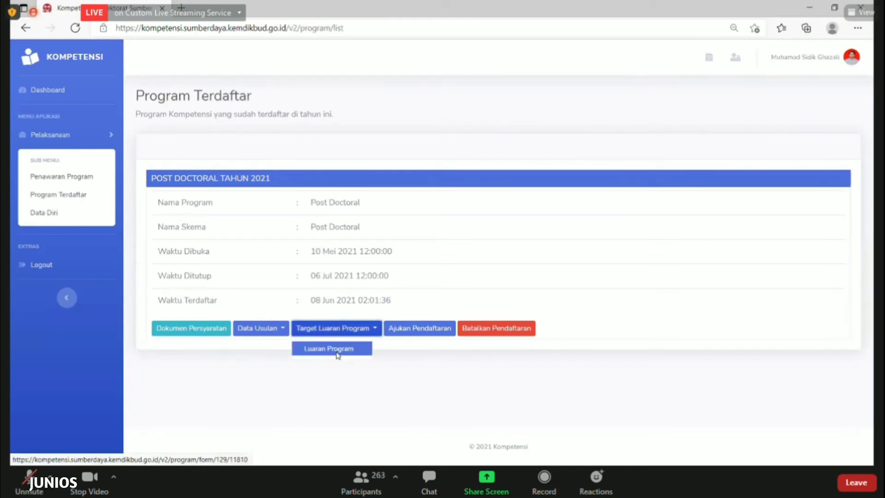
pyautogui.click(337, 355)
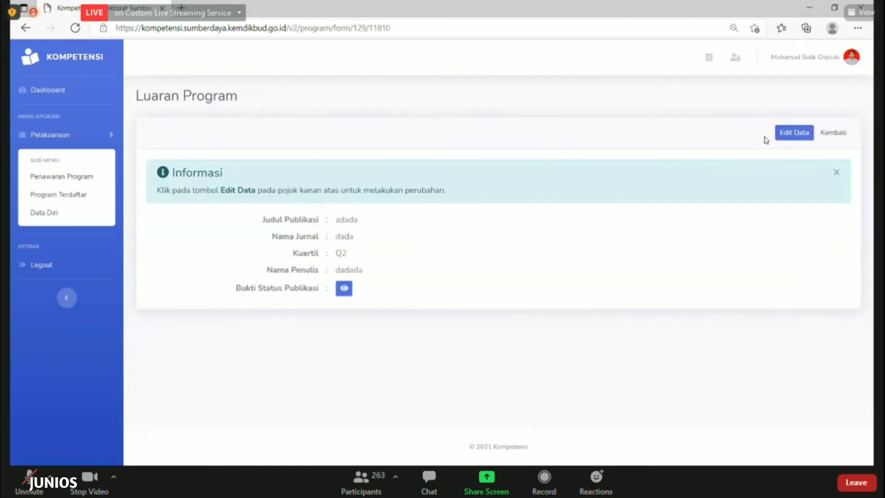
pyautogui.click(785, 135)
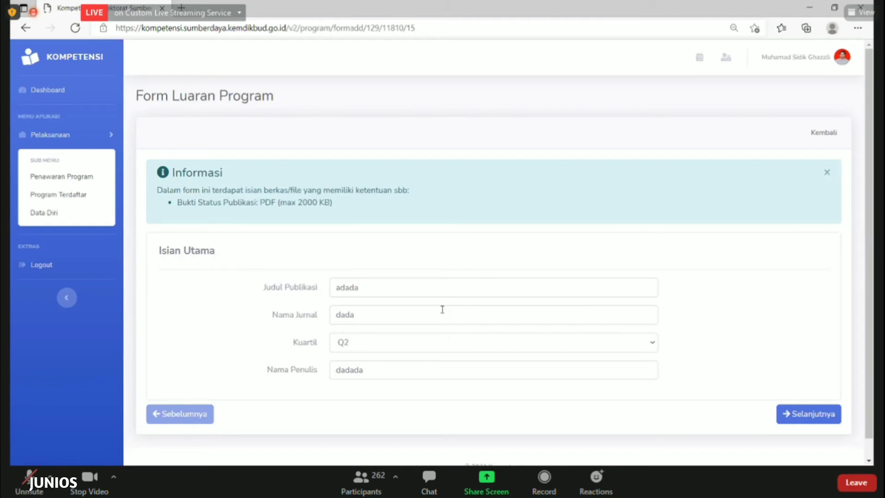
# Check the publication title and journal name, then set the journal quartile to Q3
pyautogui.doubleClick(400, 287)
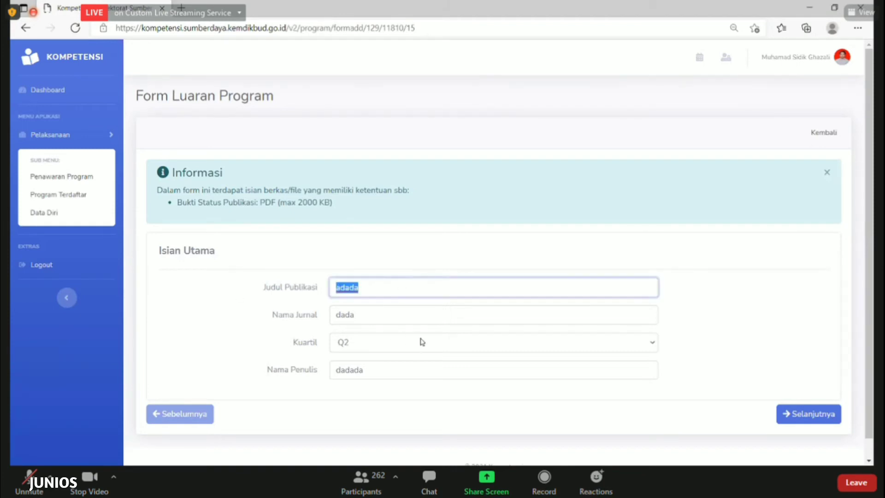
pyautogui.press('Tab')
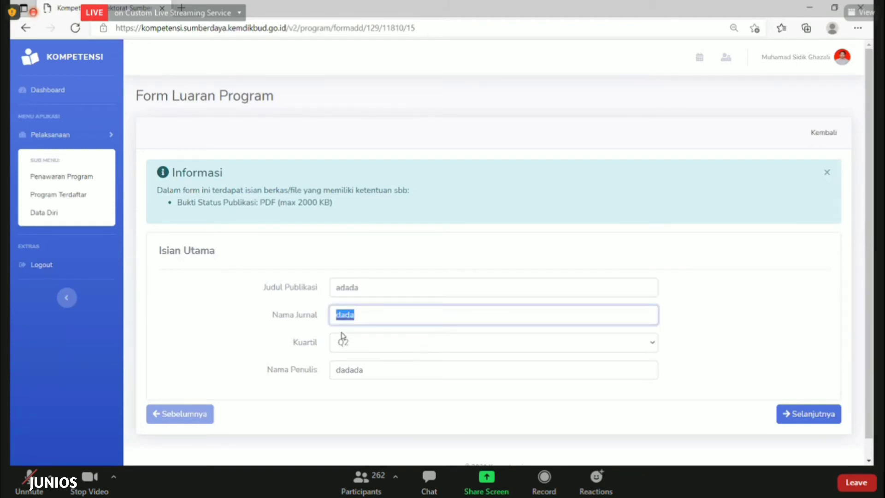
pyautogui.click(385, 351)
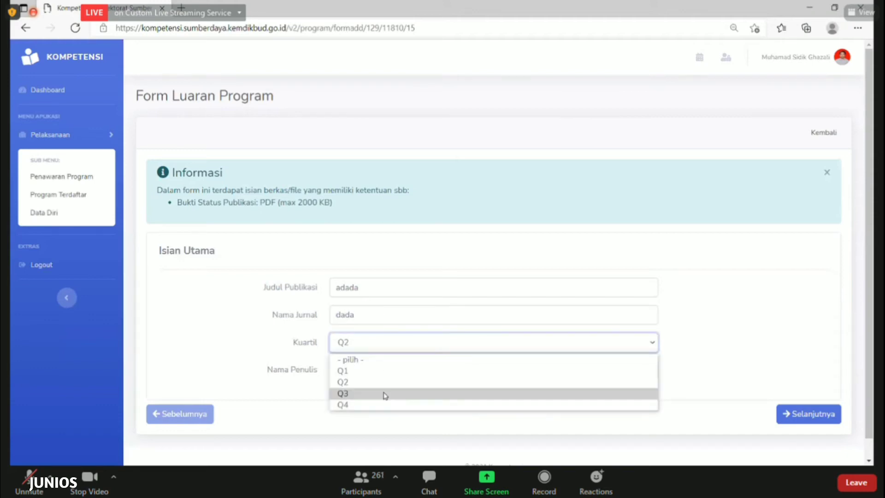
pyautogui.click(386, 394)
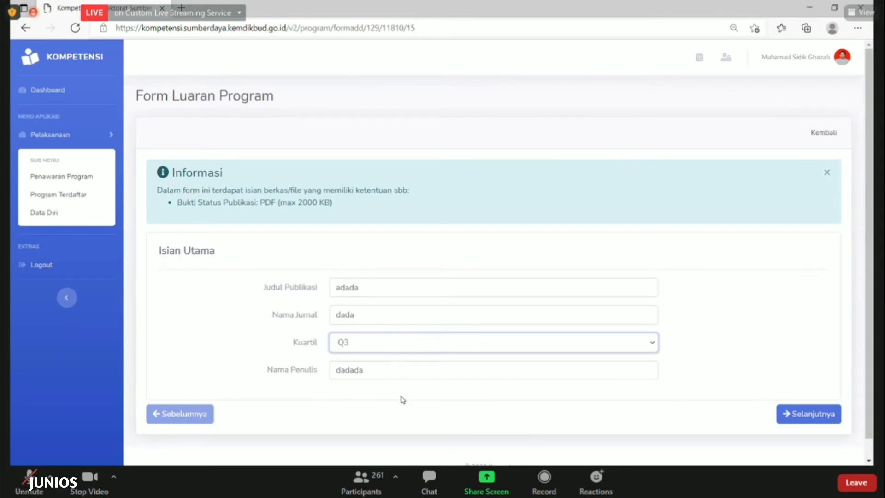
pyautogui.click(401, 342)
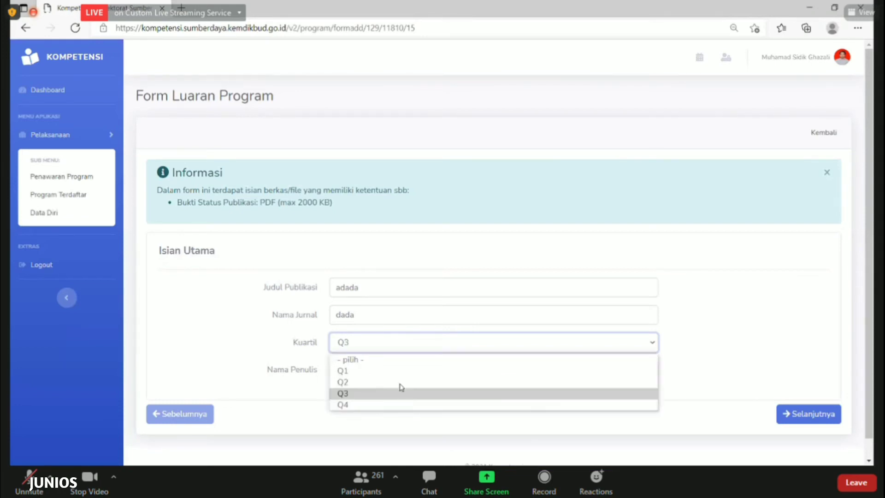
pyautogui.click(402, 339)
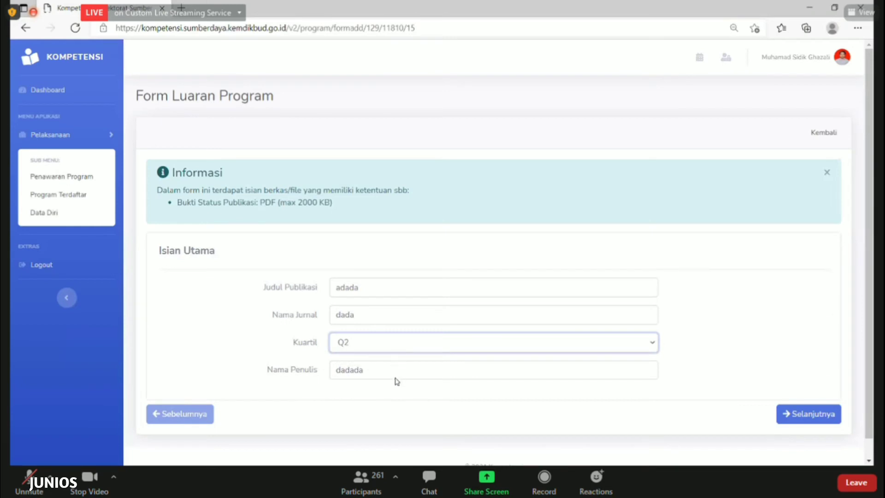
pyautogui.click(399, 344)
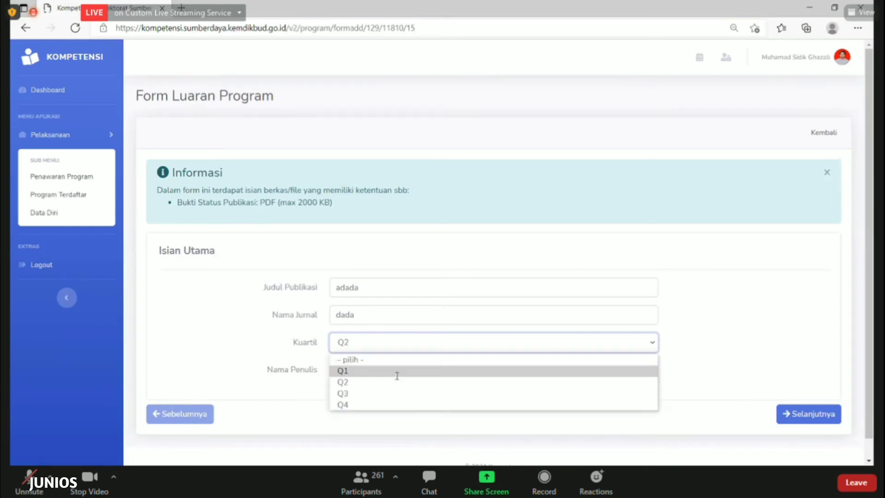
pyautogui.click(397, 372)
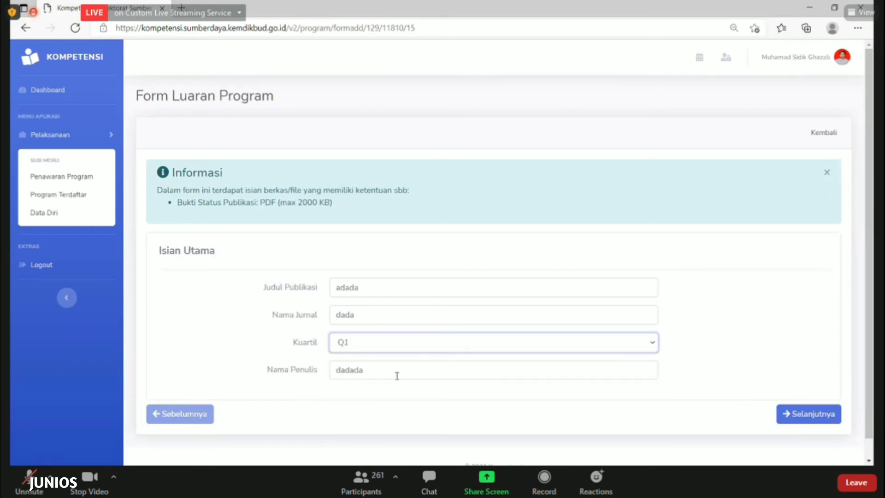
pyautogui.click(386, 344)
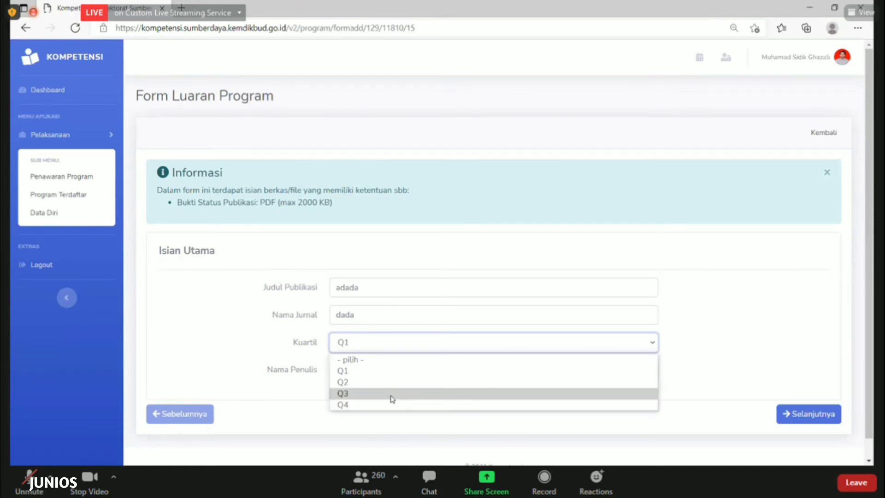
pyautogui.click(392, 393)
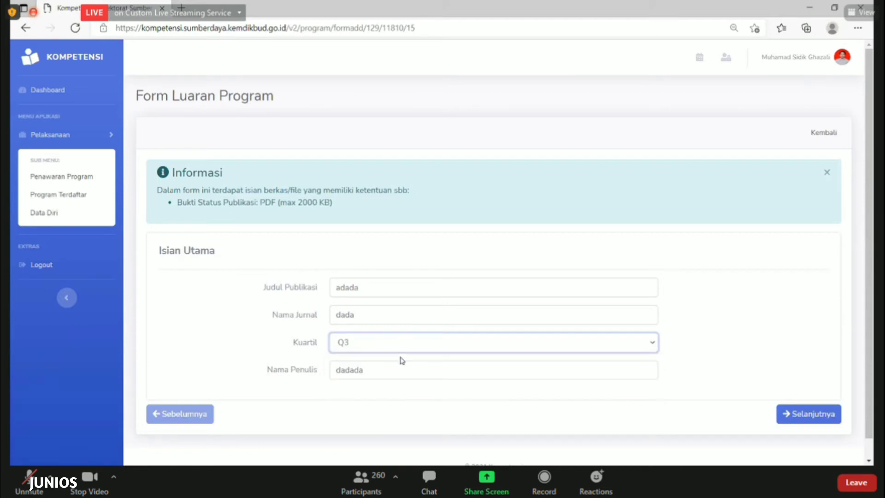
pyautogui.click(400, 343)
pyautogui.click(401, 405)
pyautogui.click(354, 342)
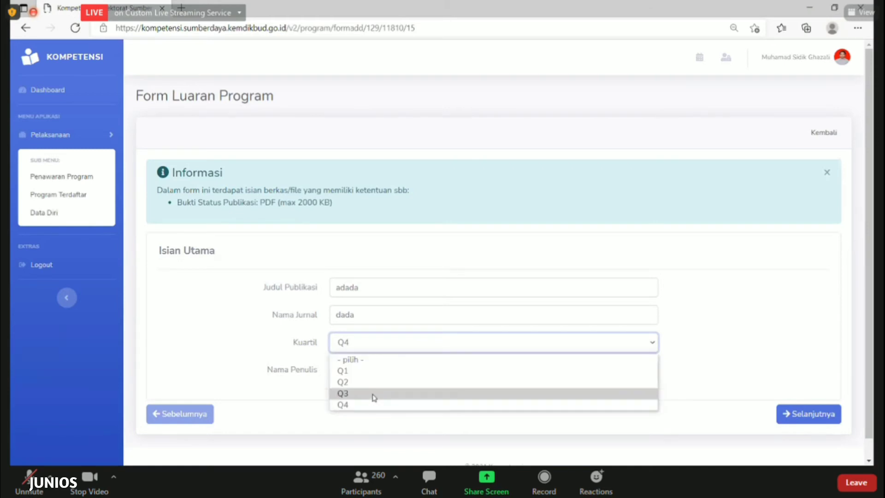
pyautogui.click(374, 394)
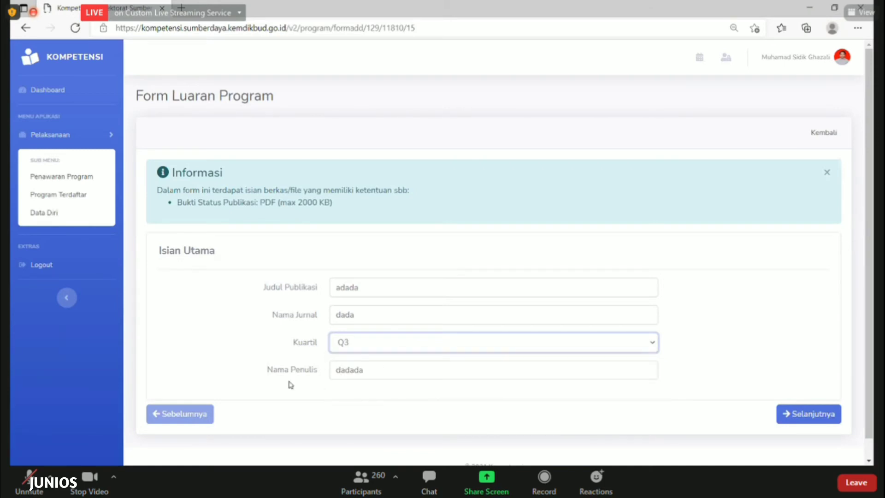
# Add a second author's name to the Nama Penulis field
pyautogui.press('Tab')
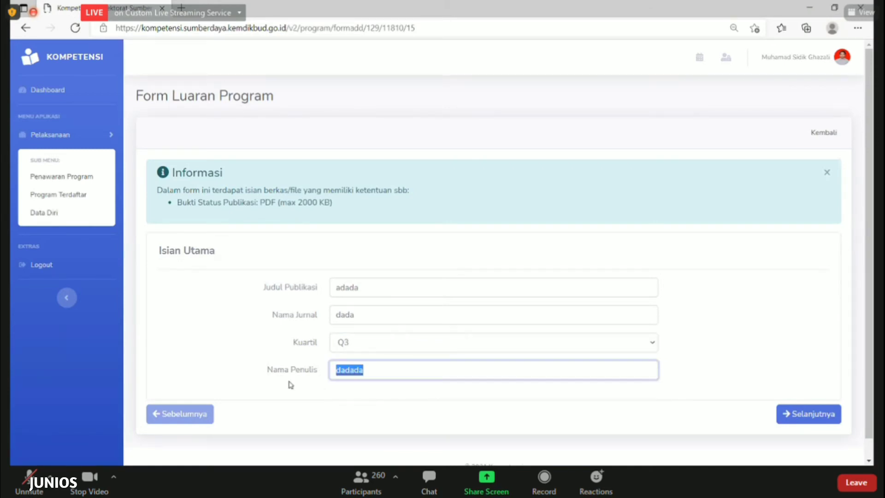
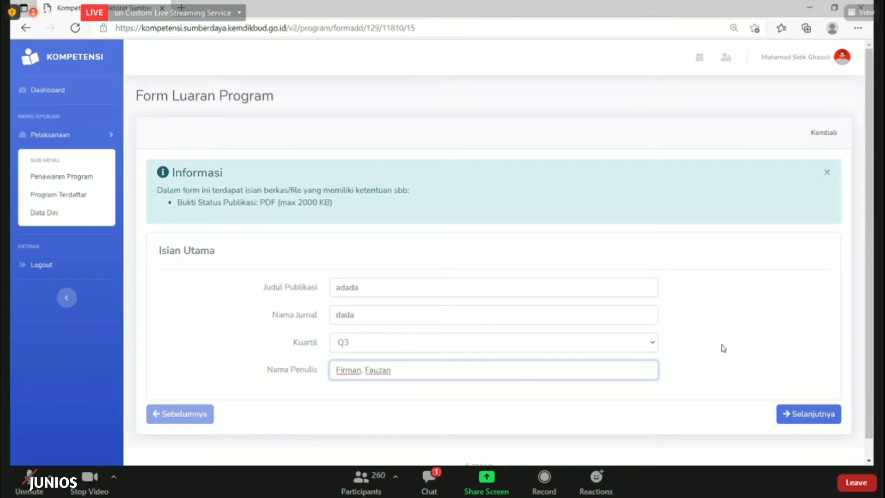
pyautogui.click(719, 352)
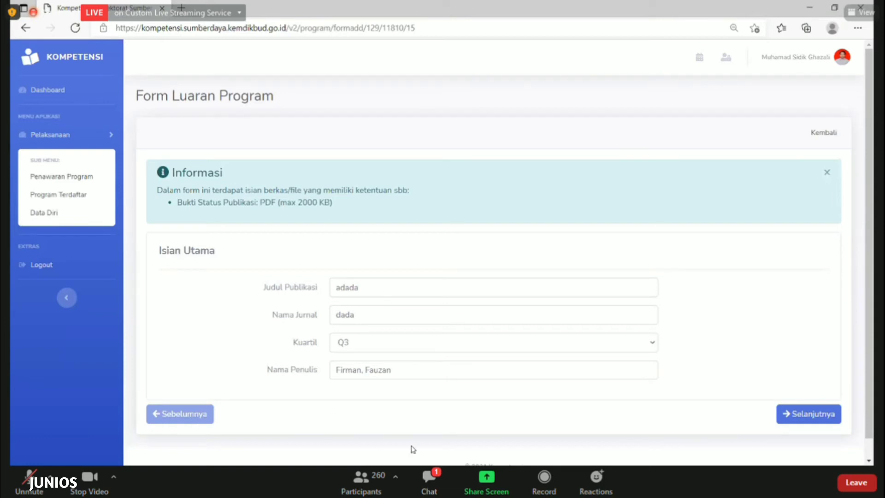
# Save the Luaran Program form, go back to Program Terdaftar, and click Ajukan Pendaftaran
pyautogui.click(507, 302)
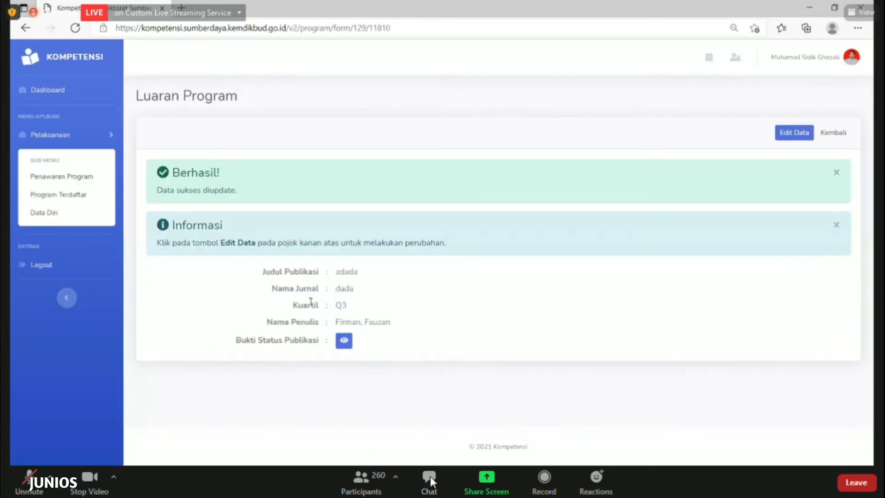
pyautogui.click(839, 135)
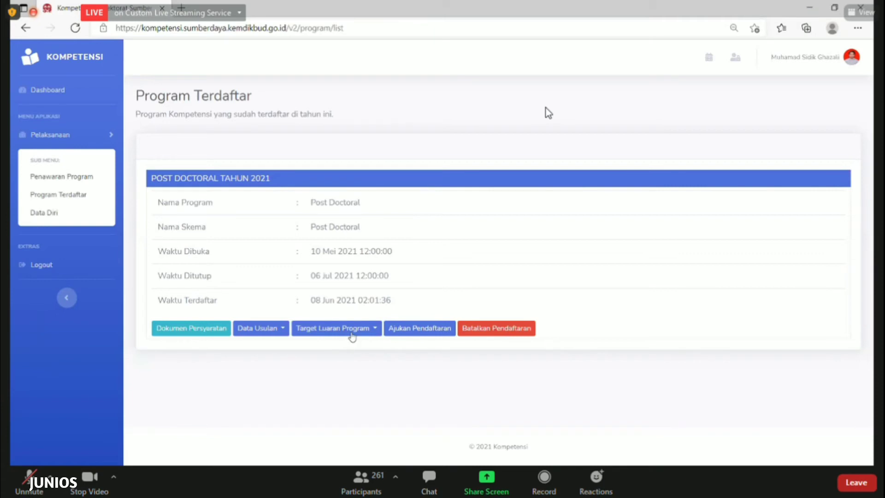
pyautogui.click(350, 332)
pyautogui.click(433, 373)
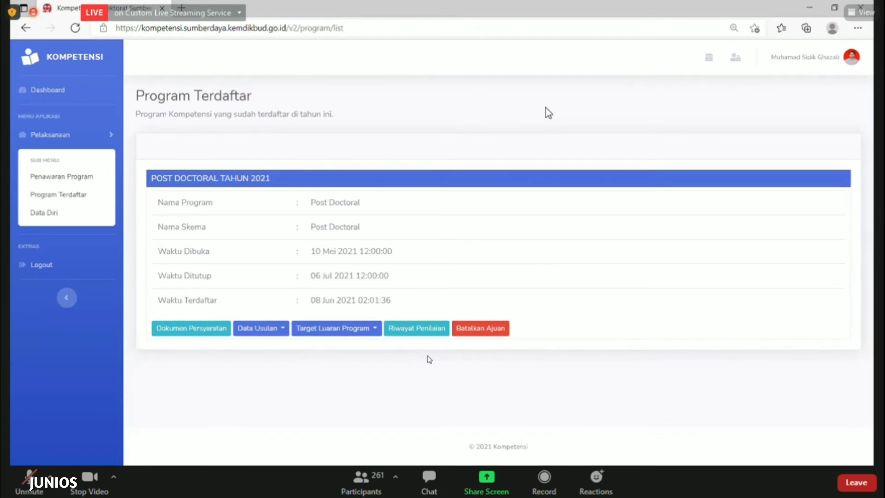
pyautogui.click(419, 329)
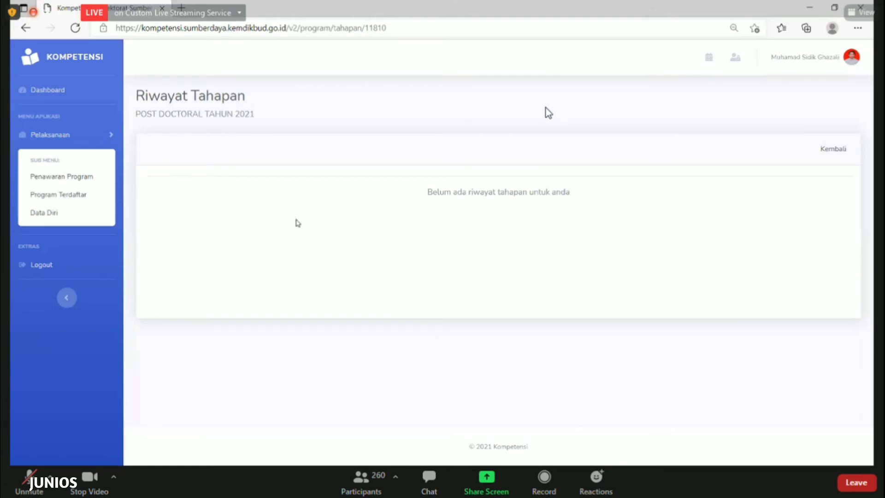
pyautogui.click(835, 150)
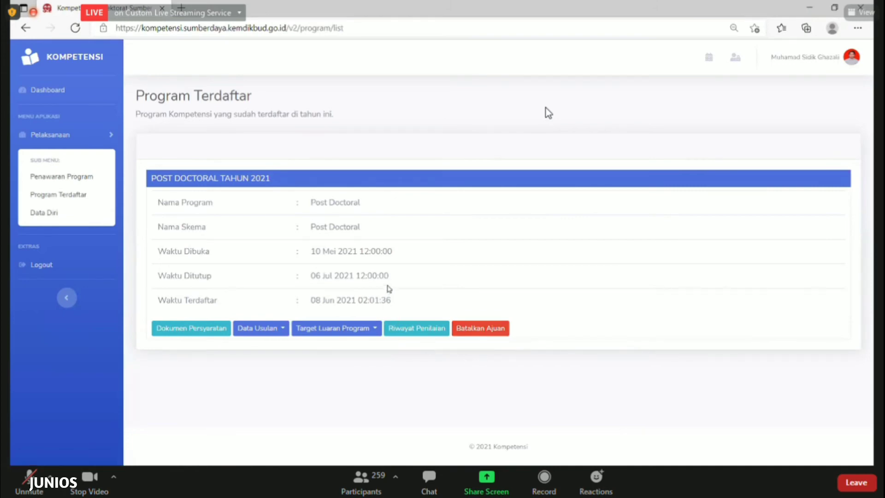
pyautogui.tripleClick(312, 276)
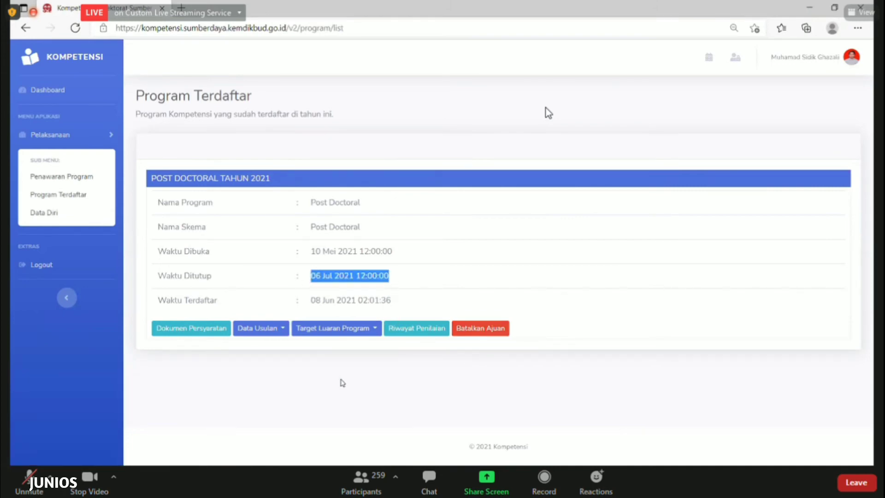
pyautogui.click(319, 281)
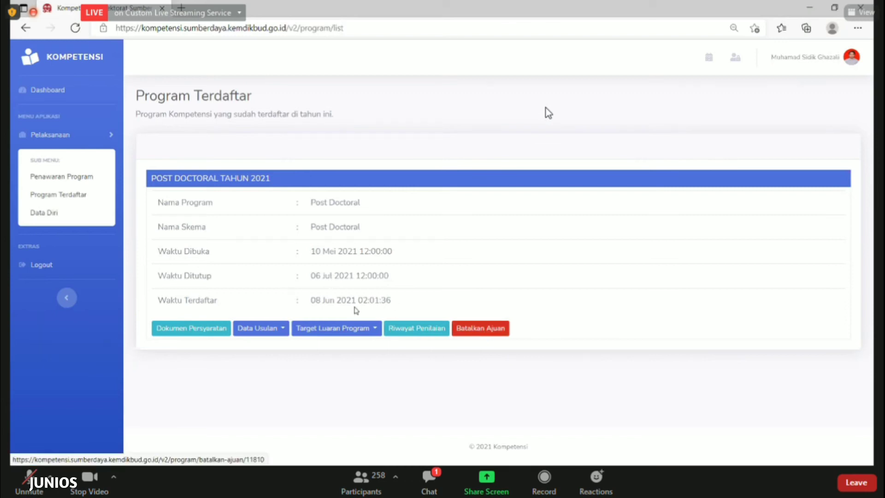
pyautogui.tripleClick(425, 287)
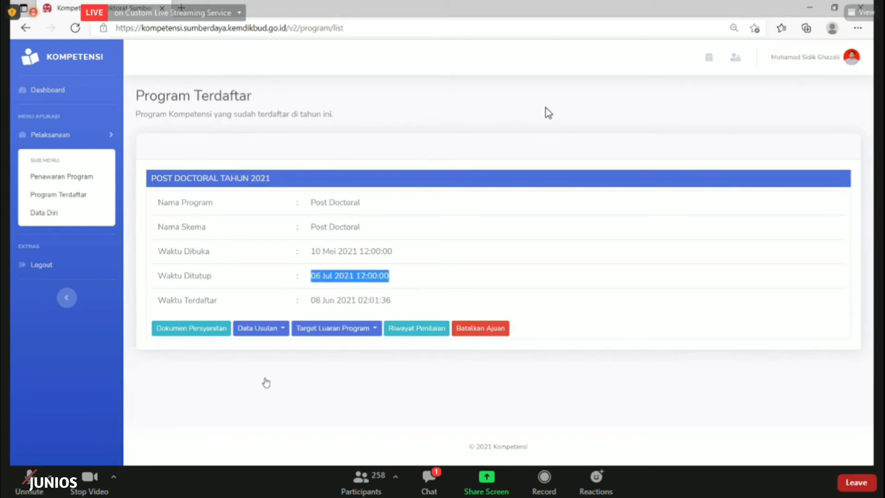
pyautogui.click(481, 328)
# Confirm Batalkan Ajuan, review the Target Luaran and Data Usulan forms, then resubmit the Post Doctoral 2021 registration
pyautogui.click(497, 88)
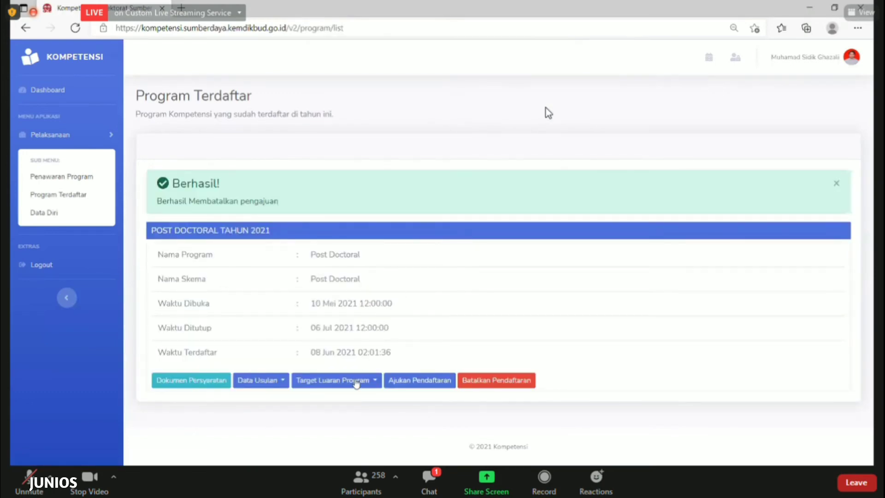
pyautogui.click(358, 383)
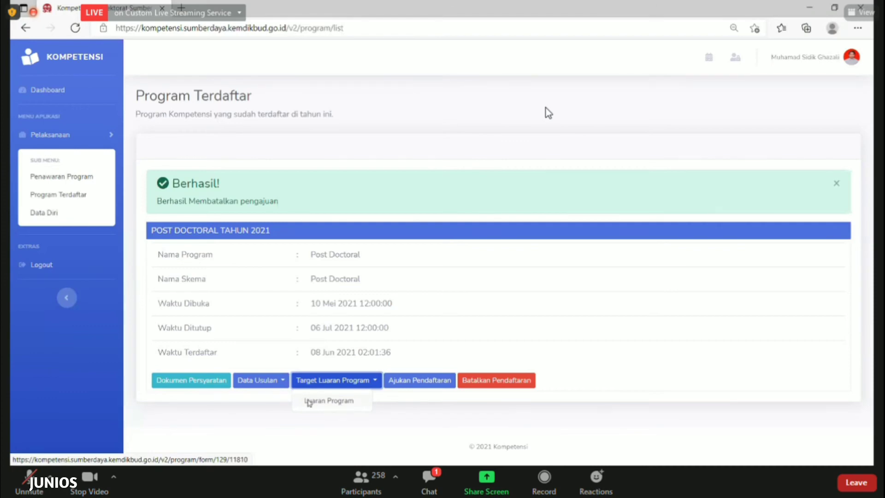
pyautogui.click(276, 388)
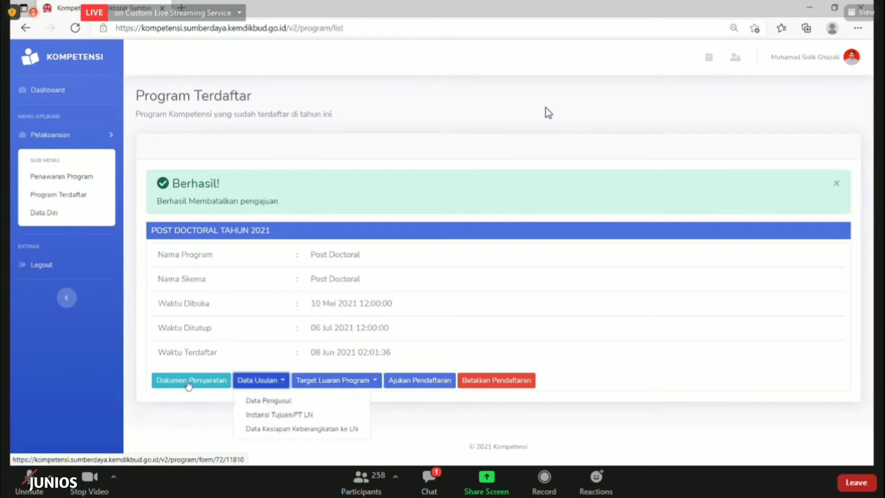
pyautogui.click(199, 384)
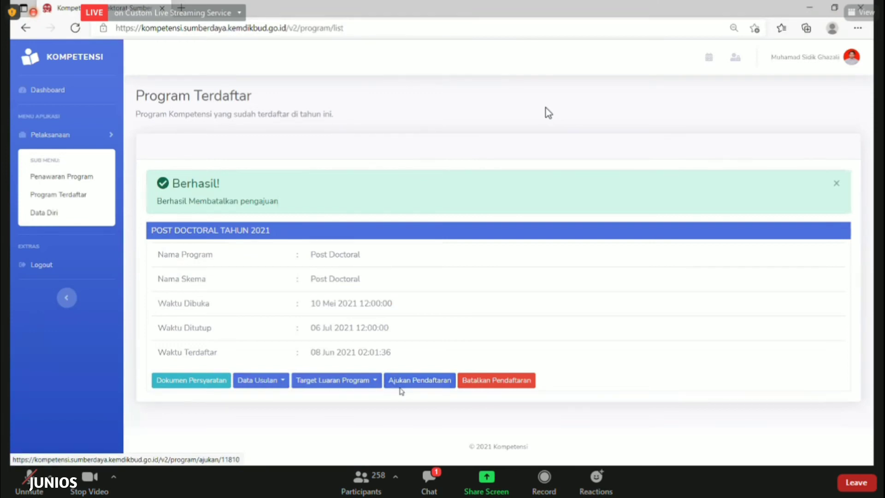
pyautogui.click(400, 387)
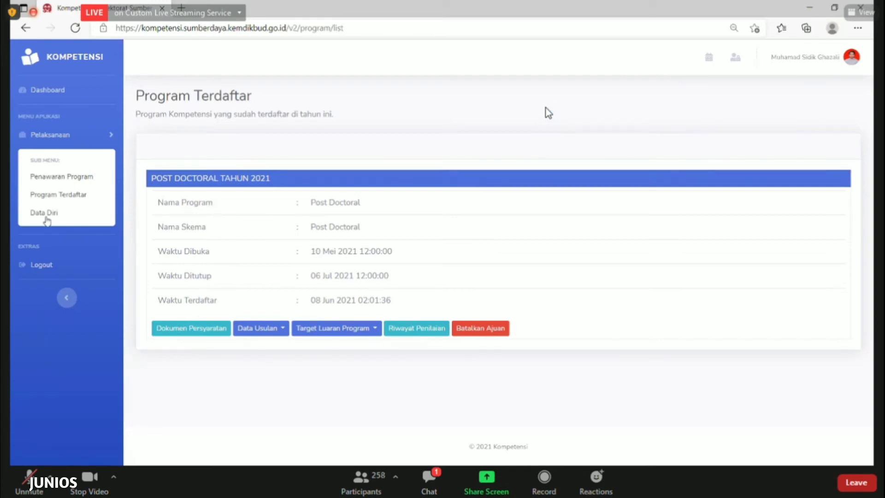
# Open the Data Diri page and highlight the participant's last education level, S2
pyautogui.click(44, 214)
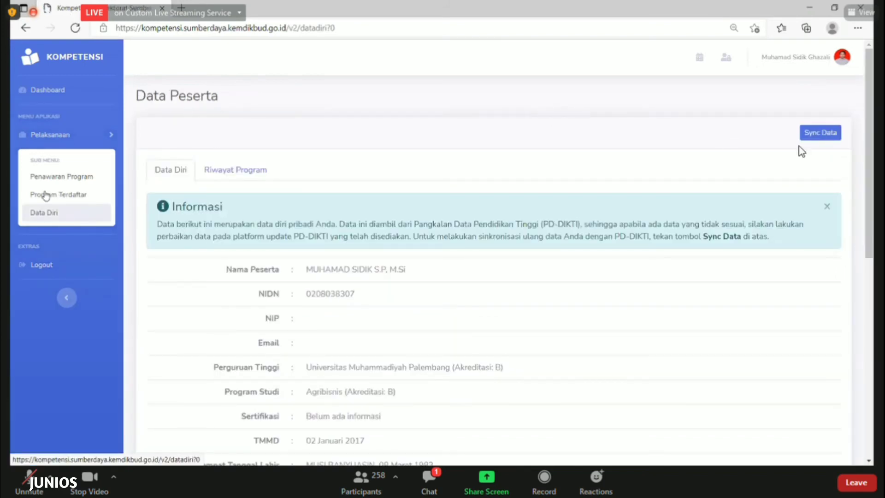
pyautogui.scroll(-4, 291, 261)
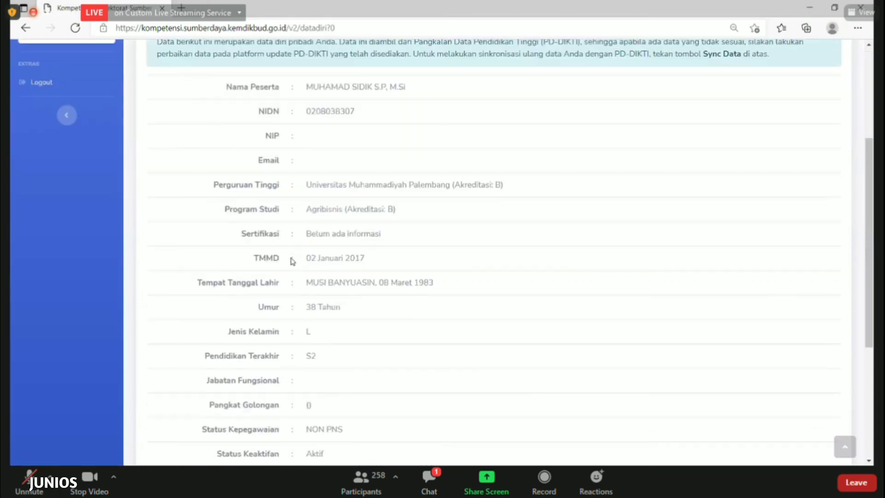
pyautogui.scroll(-5, 292, 261)
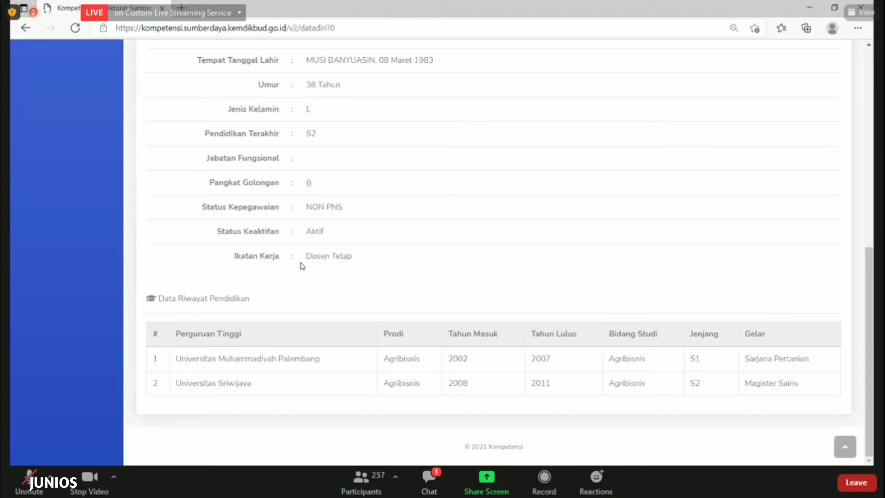
pyautogui.scroll(6, 302, 266)
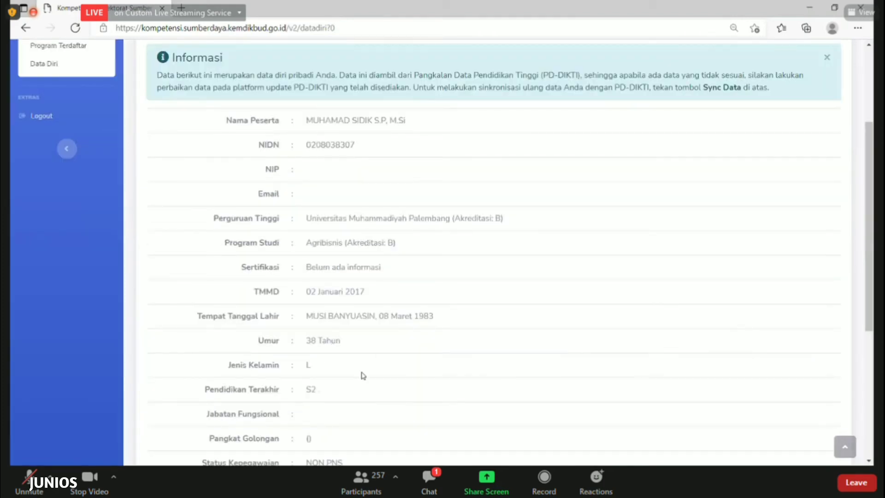
pyautogui.doubleClick(311, 389)
pyautogui.scroll(-3, 326, 271)
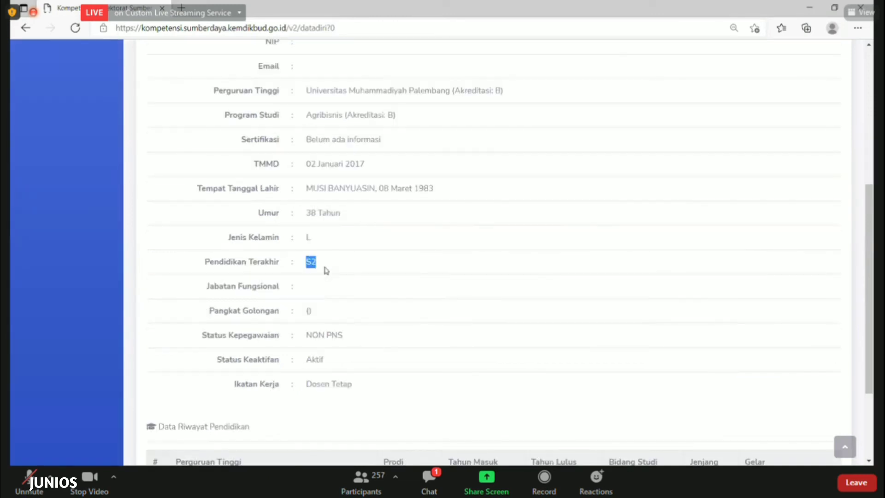
pyautogui.keyDown('shift'); pyautogui.click(287, 263); pyautogui.keyUp('shift')
pyautogui.click(327, 287)
# Scroll the Data Peserta page down to the Riwayat Pendidikan table and back up
pyautogui.scroll(3, 326, 287)
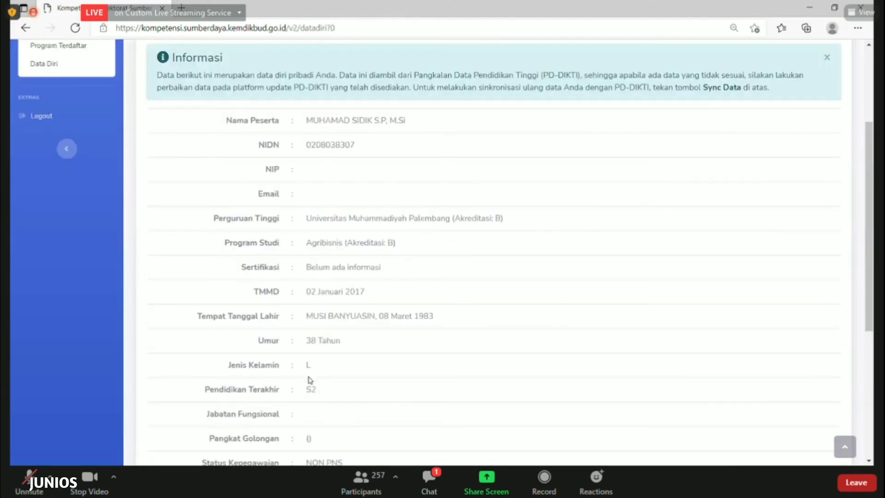
pyautogui.scroll(-3, 306, 366)
pyautogui.scroll(-2, 305, 360)
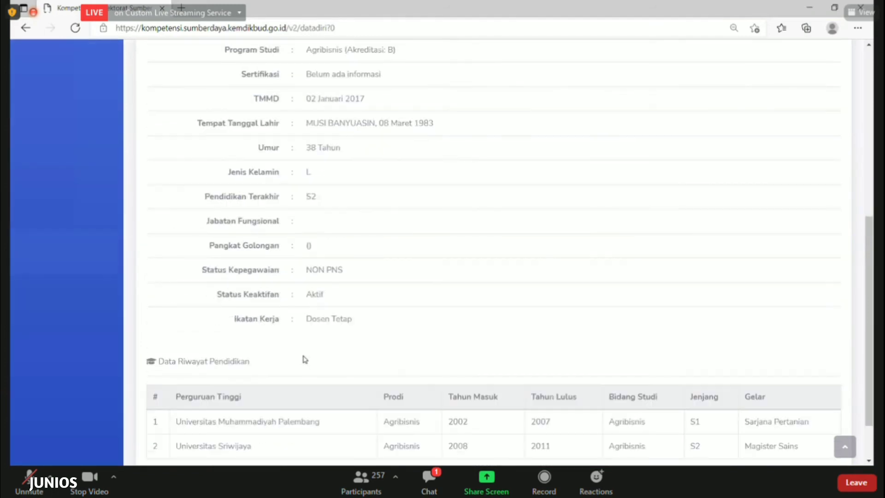
pyautogui.scroll(-2, 304, 355)
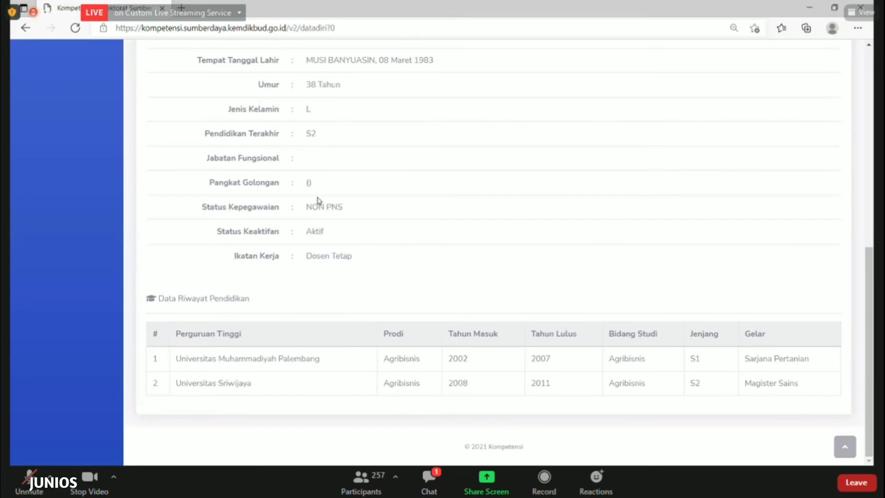
pyautogui.scroll(4, 319, 200)
pyautogui.scroll(1, 319, 201)
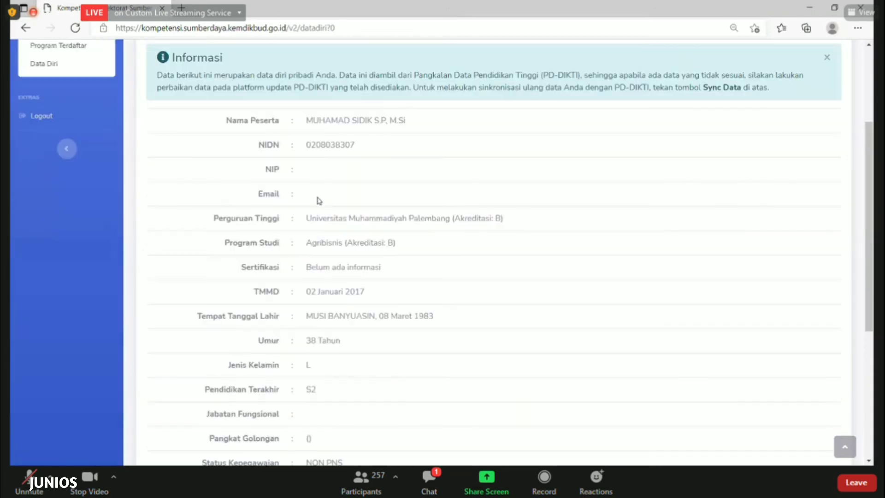
pyautogui.scroll(3, 319, 200)
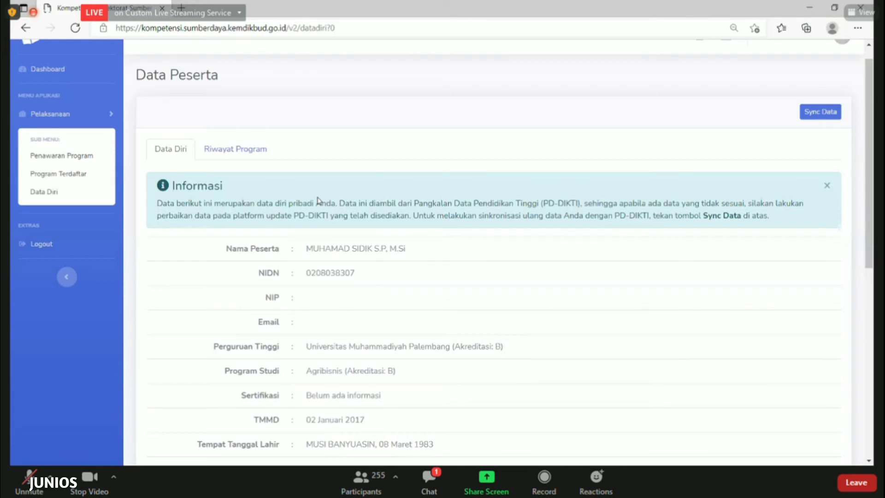
pyautogui.scroll(-3, 318, 200)
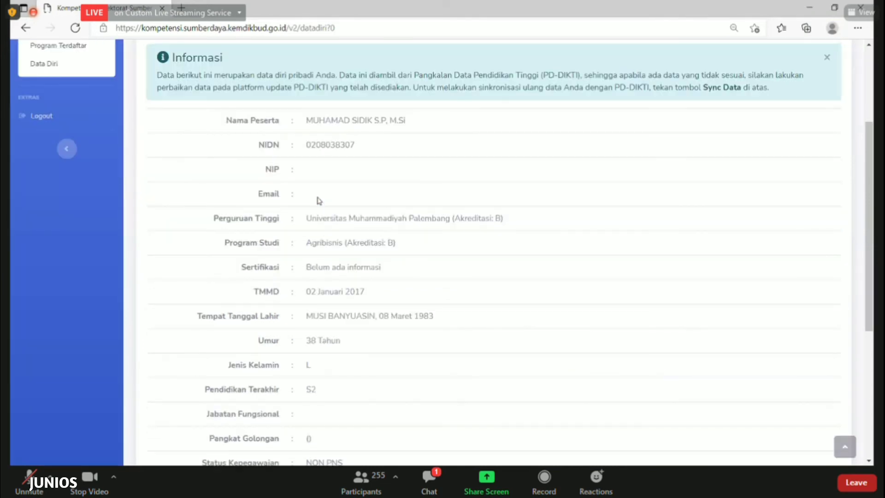
pyautogui.scroll(-2, 318, 200)
pyautogui.scroll(-3, 318, 201)
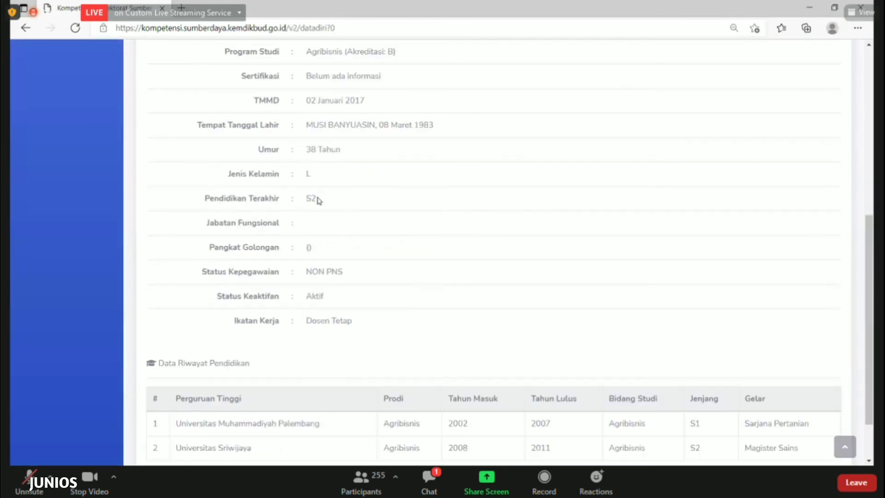
pyautogui.scroll(-3, 318, 200)
pyautogui.scroll(6, 318, 202)
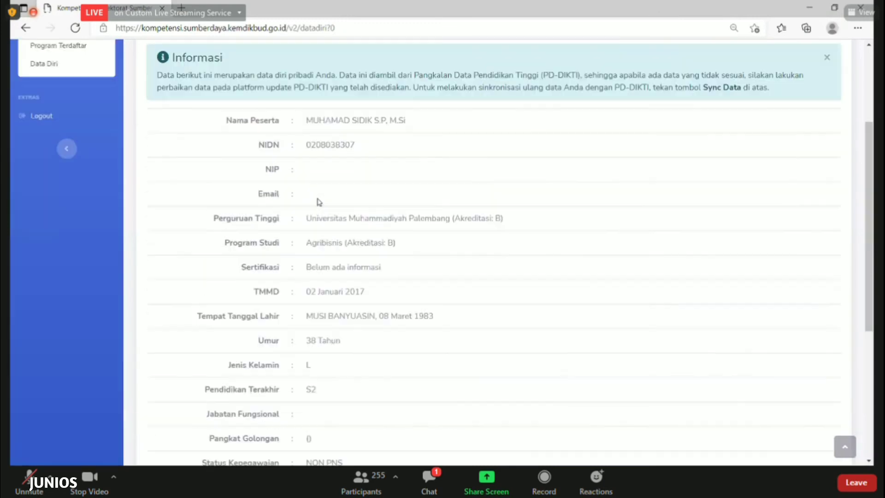
pyautogui.scroll(4, 318, 201)
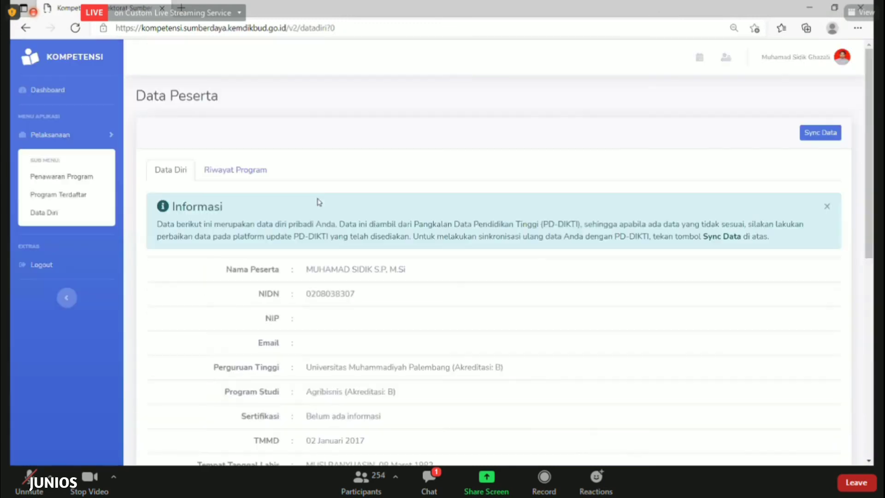